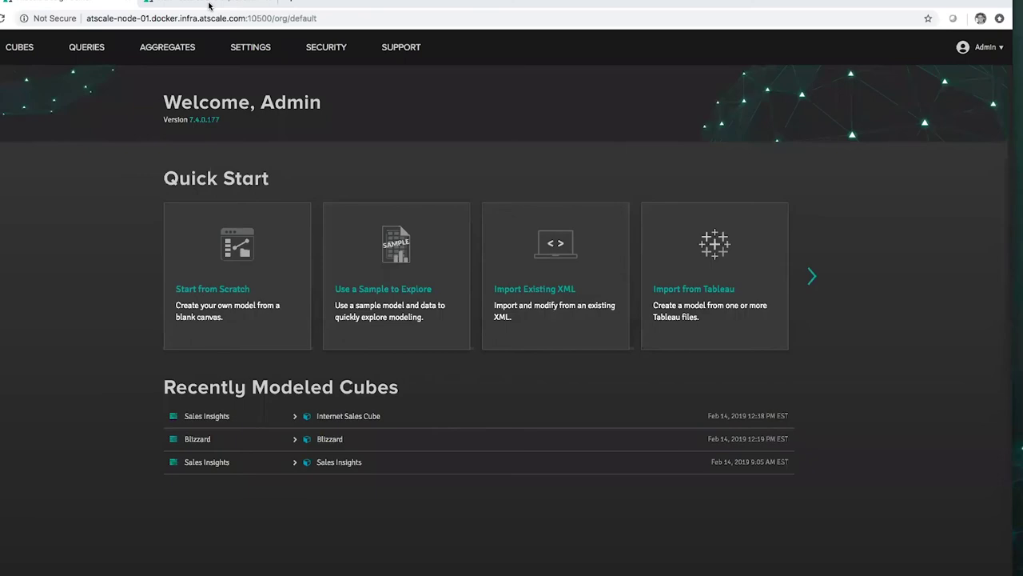
pyautogui.click(208, 6)
pyautogui.scroll(10, 821, 278)
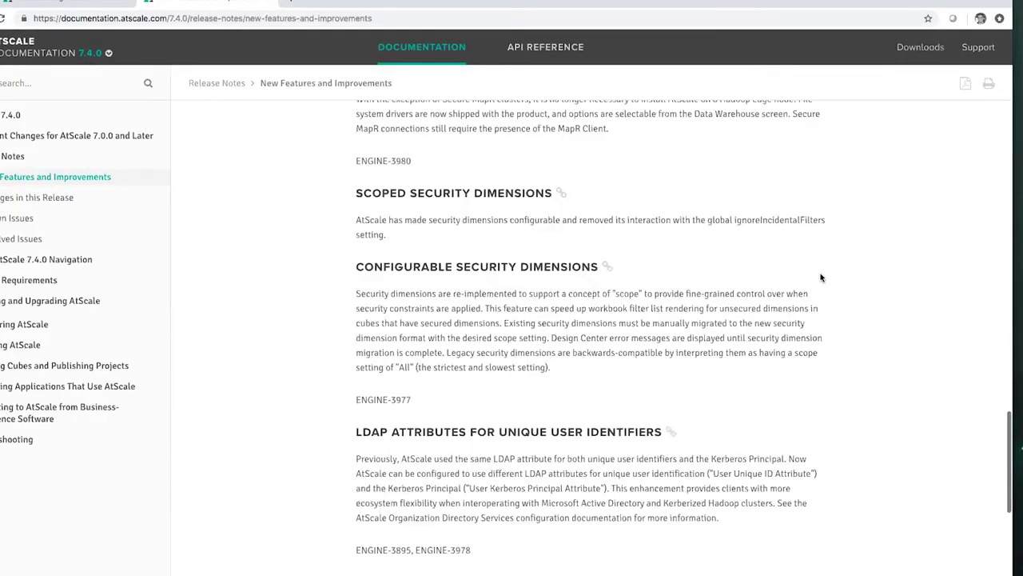
pyautogui.scroll(10, 821, 278)
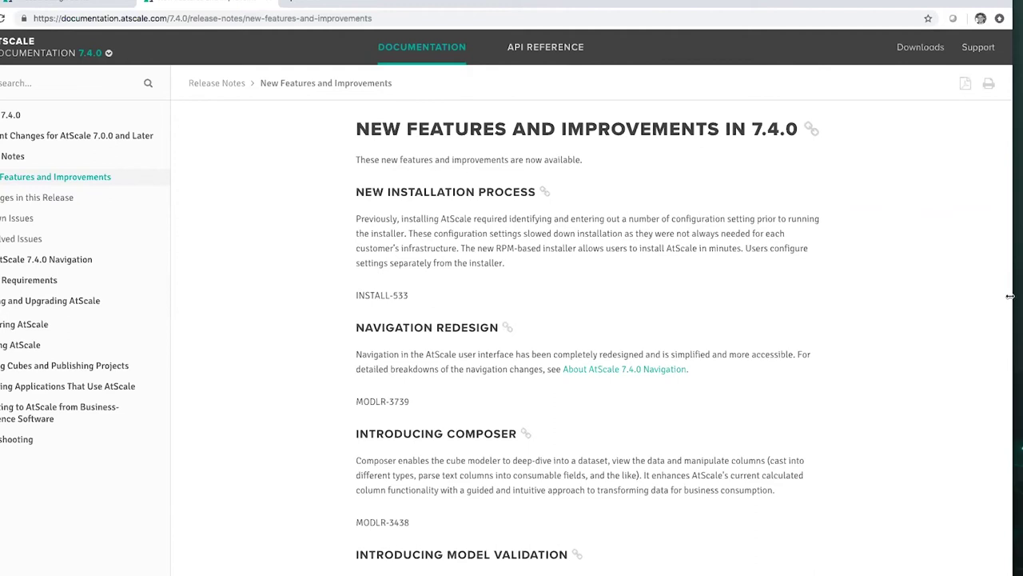
pyautogui.moveTo(1011, 296); pyautogui.dragTo(1022, 297)
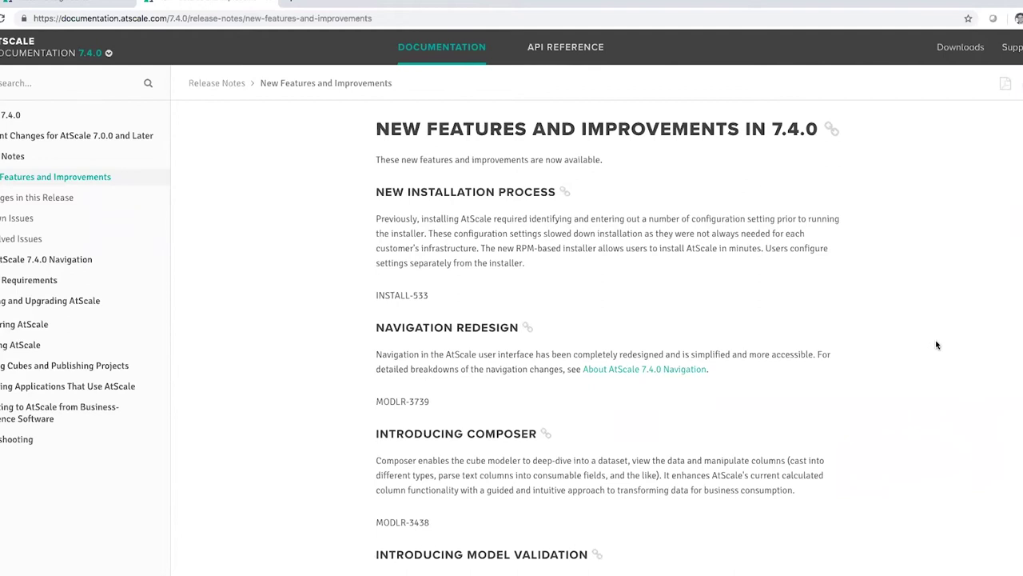
pyautogui.scroll(-4, 937, 345)
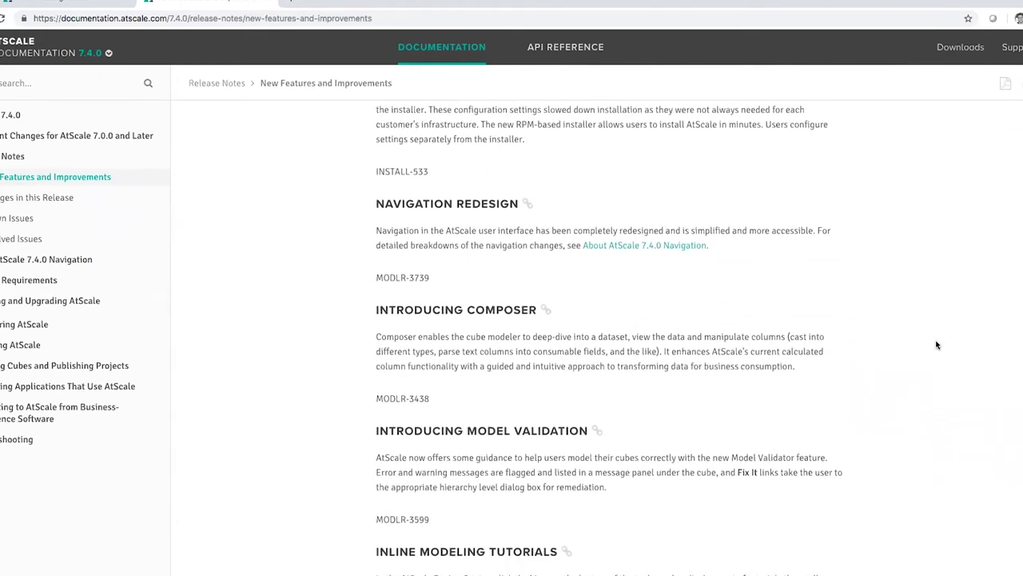
pyautogui.scroll(-3, 937, 345)
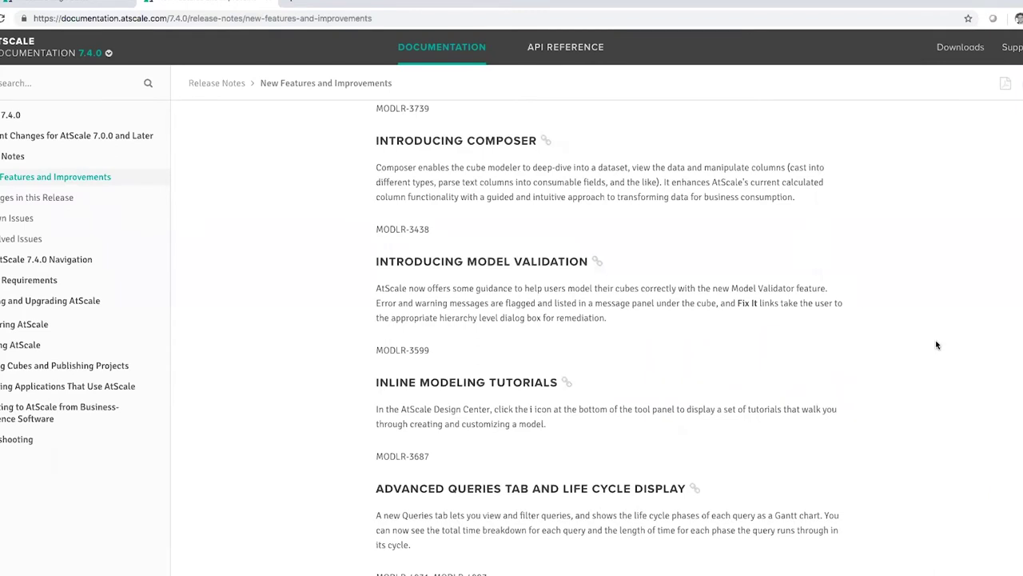
pyautogui.scroll(-5, 937, 344)
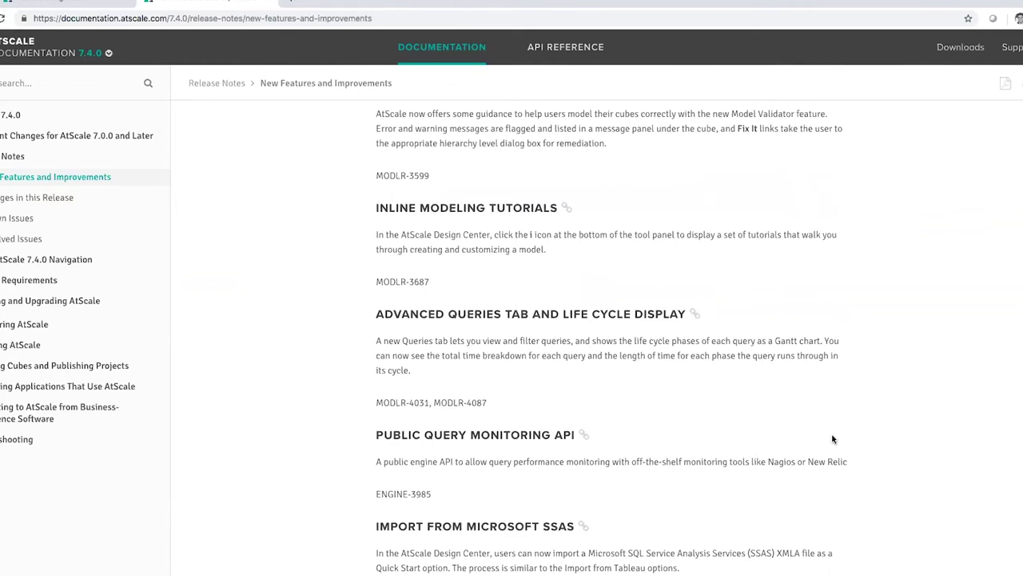
pyautogui.scroll(-6, 832, 438)
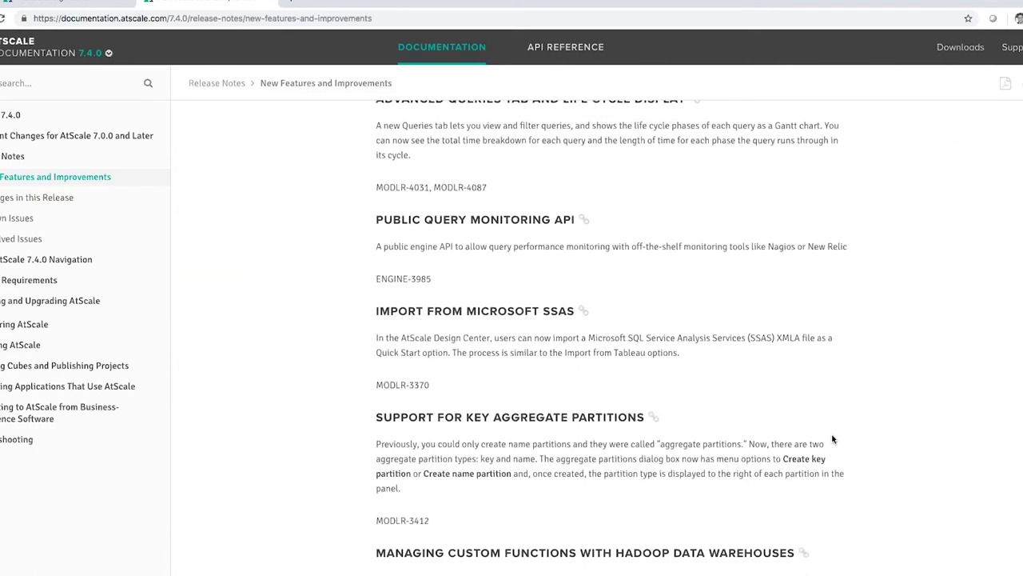
pyautogui.scroll(-9, 832, 439)
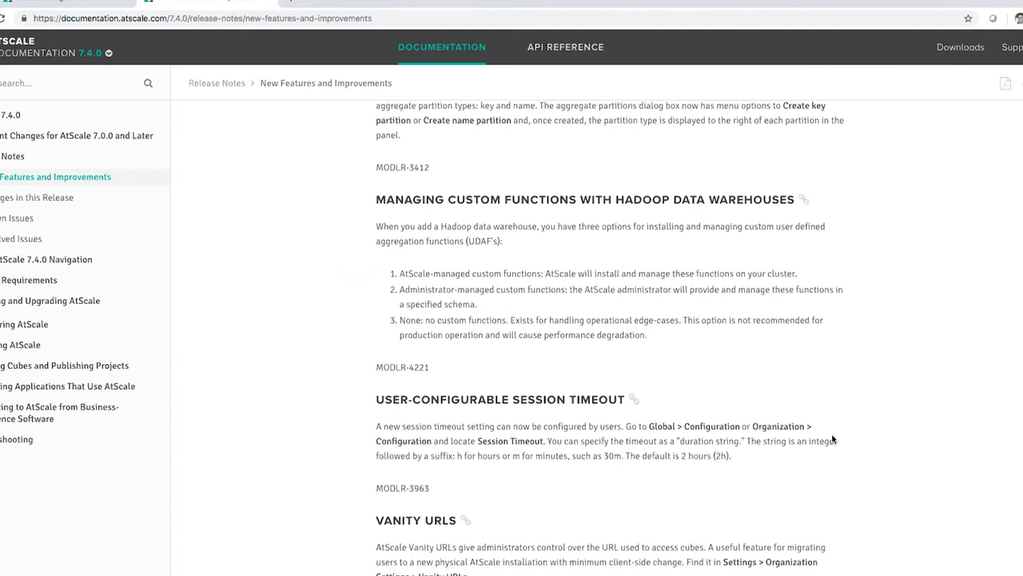
pyautogui.scroll(-10, 832, 437)
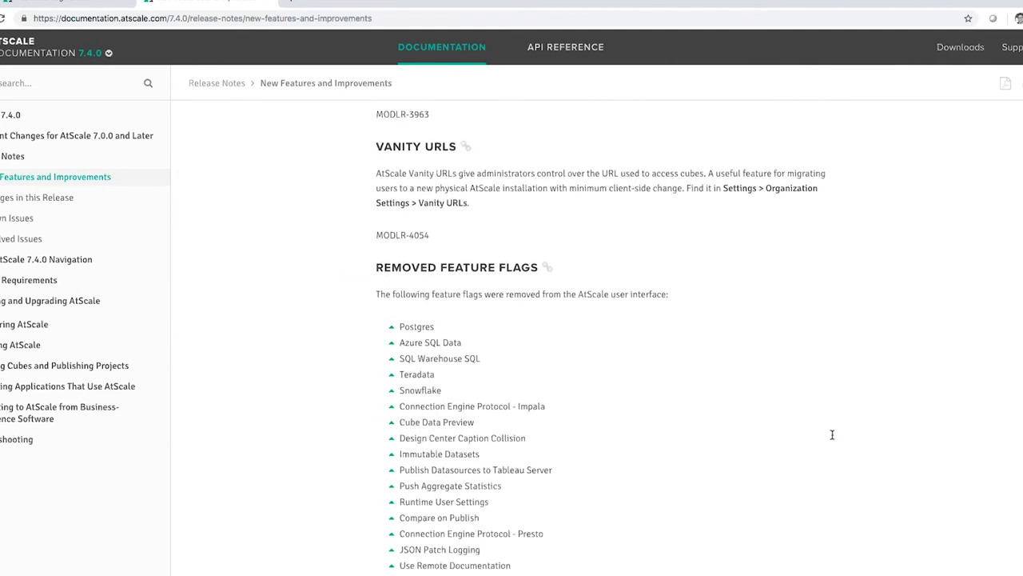
pyautogui.scroll(-10, 832, 436)
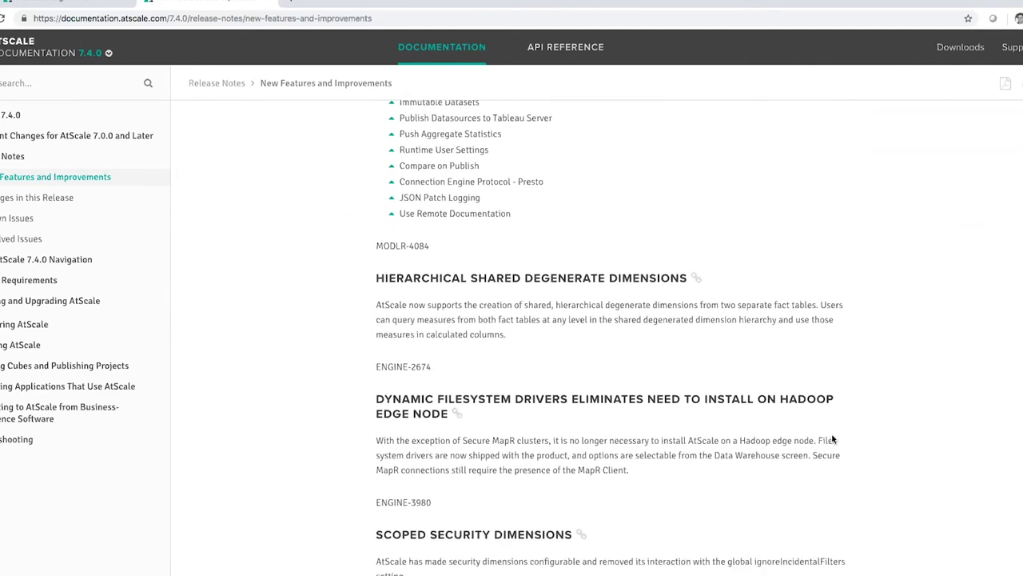
pyautogui.scroll(-7, 832, 438)
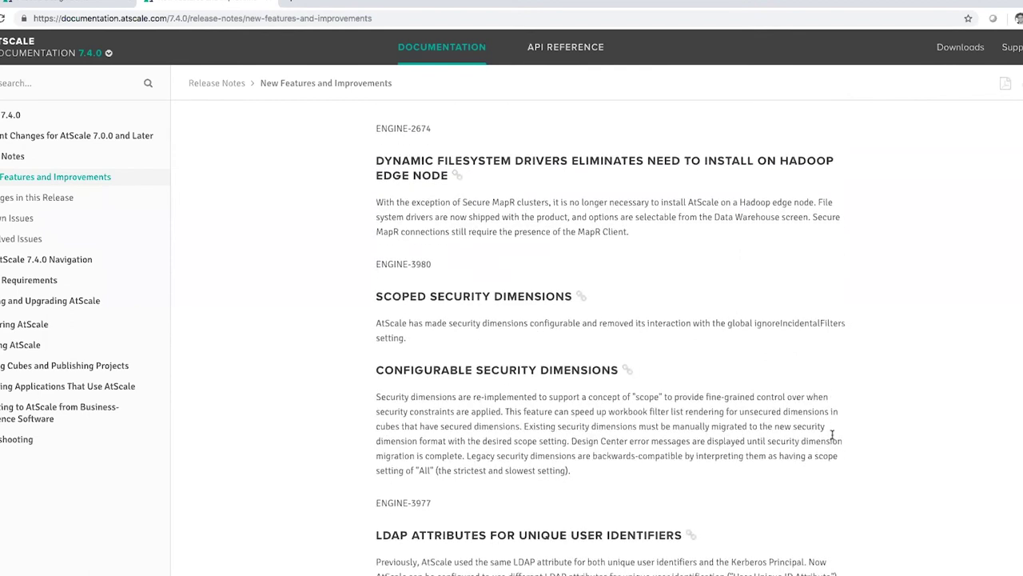
pyautogui.scroll(-9, 833, 435)
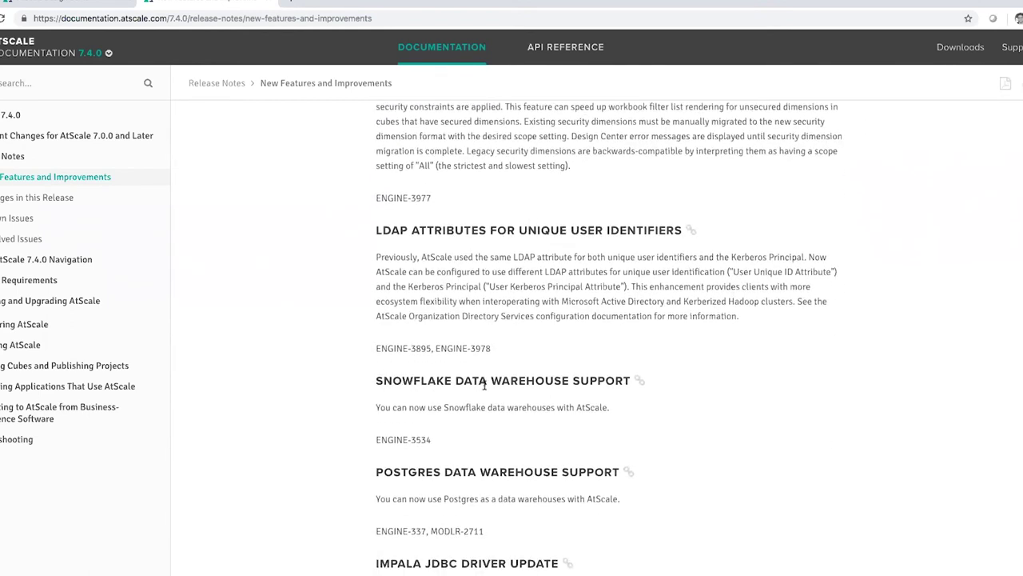
pyautogui.scroll(-6, 788, 393)
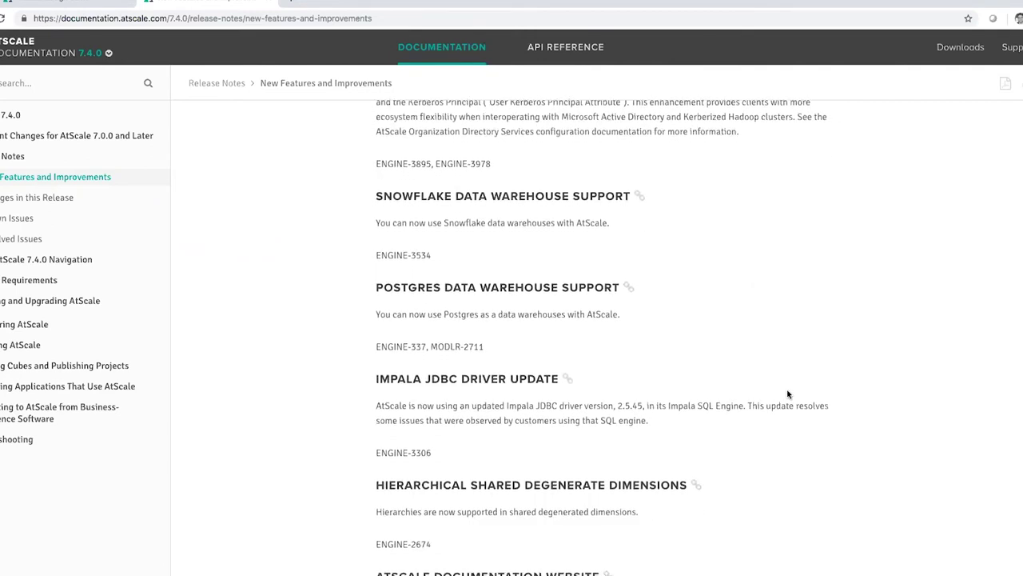
pyautogui.scroll(-3, 788, 394)
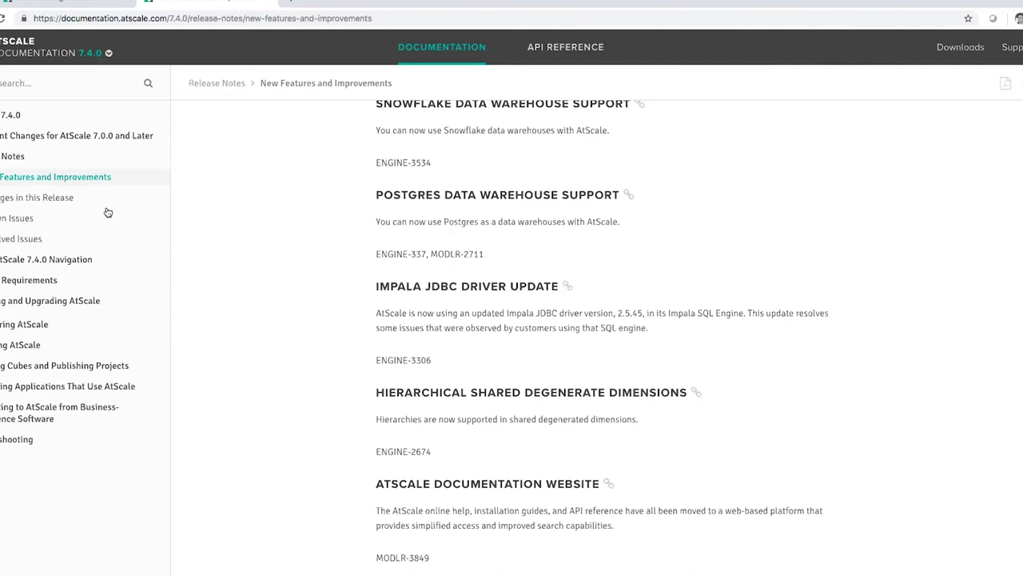
# Step: Return to the Welcome page and scroll the Quick Start cards to Import from SSAS
pyautogui.click(63, 5)
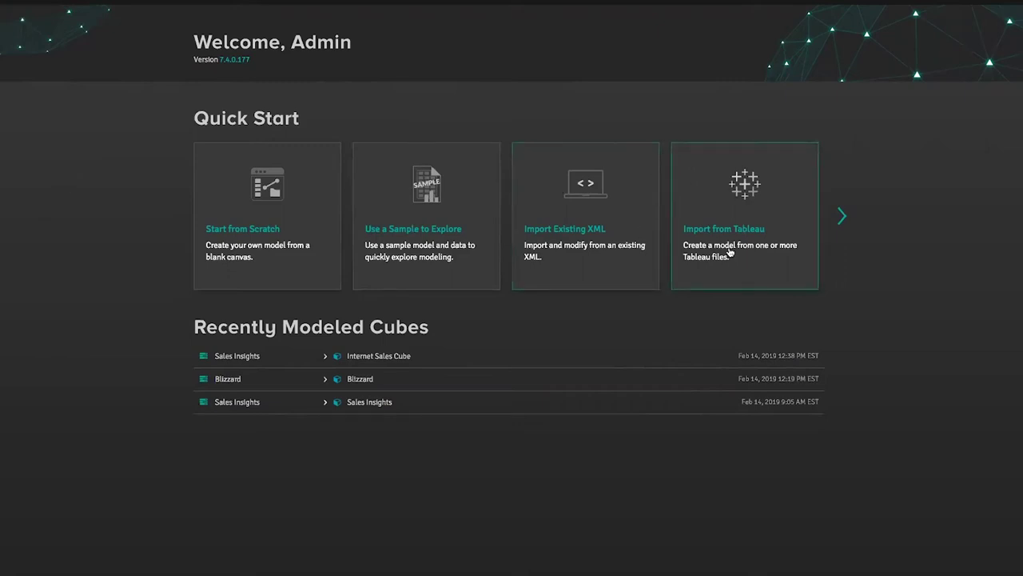
pyautogui.click(843, 215)
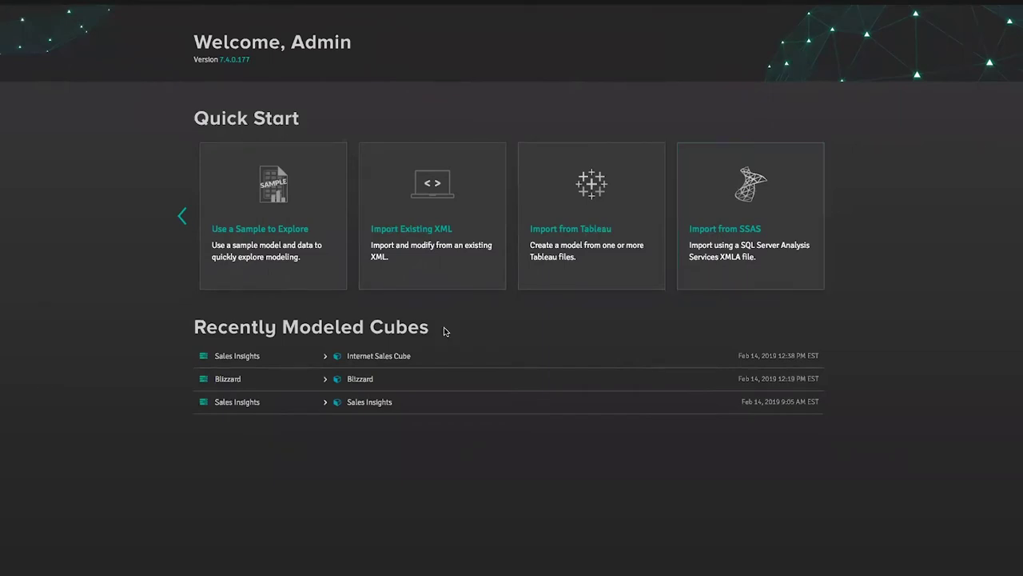
# Step: Open Internet Sales Cube from Recently Modeled Cubes in the Cube Designer
pyautogui.click(380, 358)
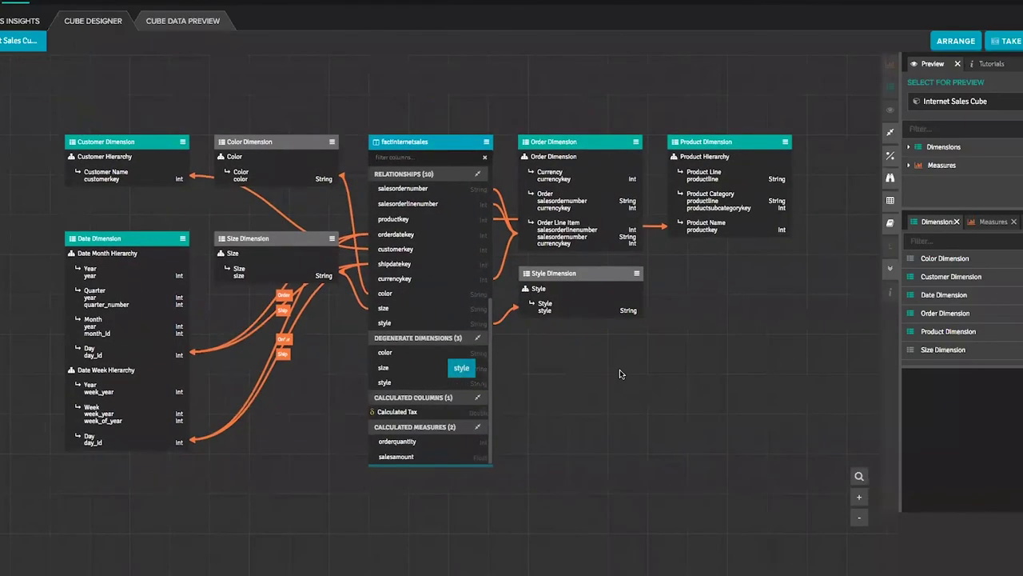
pyautogui.scroll(2, 620, 373)
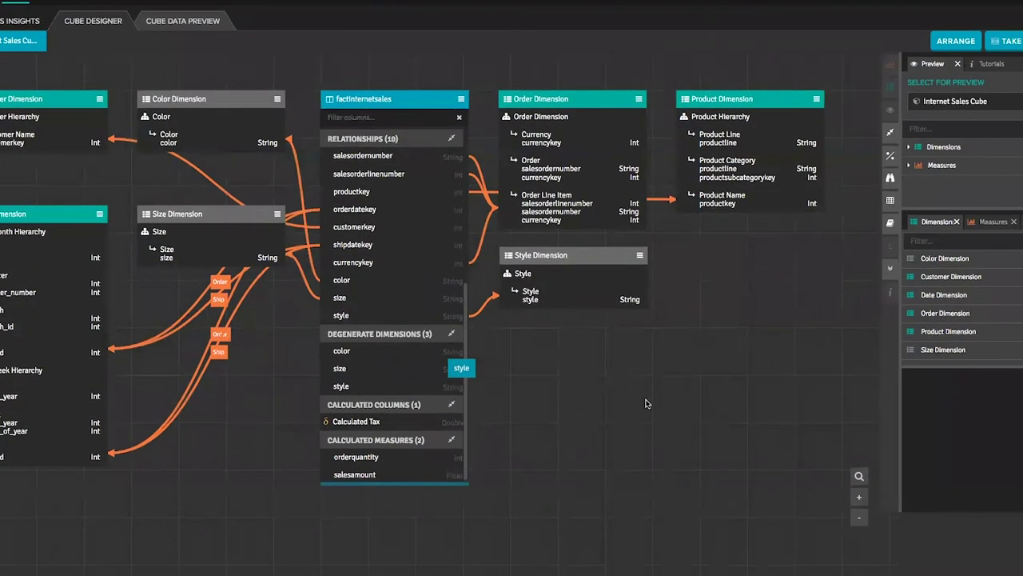
pyautogui.scroll(-2, 646, 403)
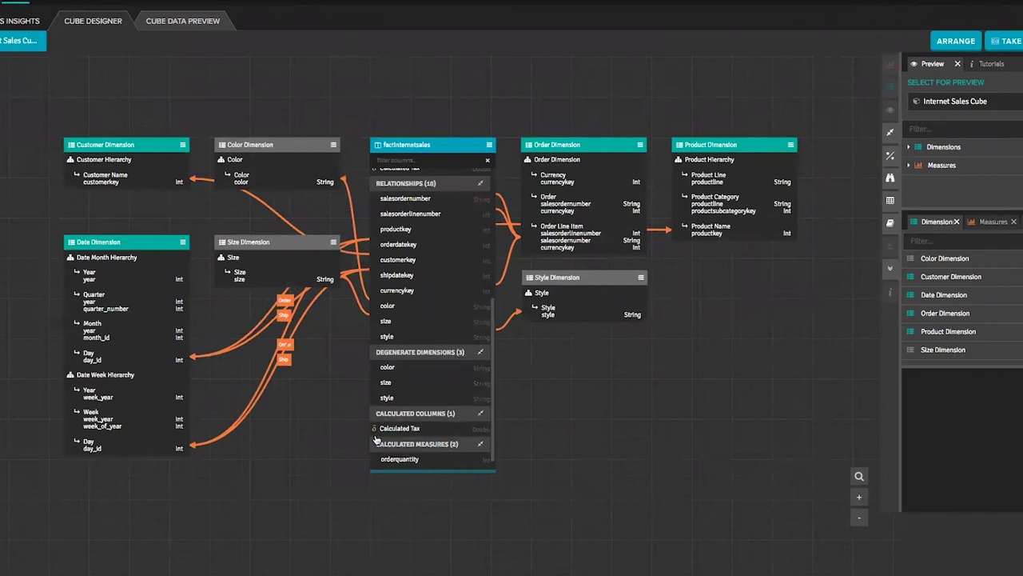
pyautogui.moveTo(375, 438); pyautogui.dragTo(478, 435)
# Step: Run a Cube Data Preview of Order Quantity and Sales Amount columns by Product Hierarchy rows
pyautogui.click(192, 23)
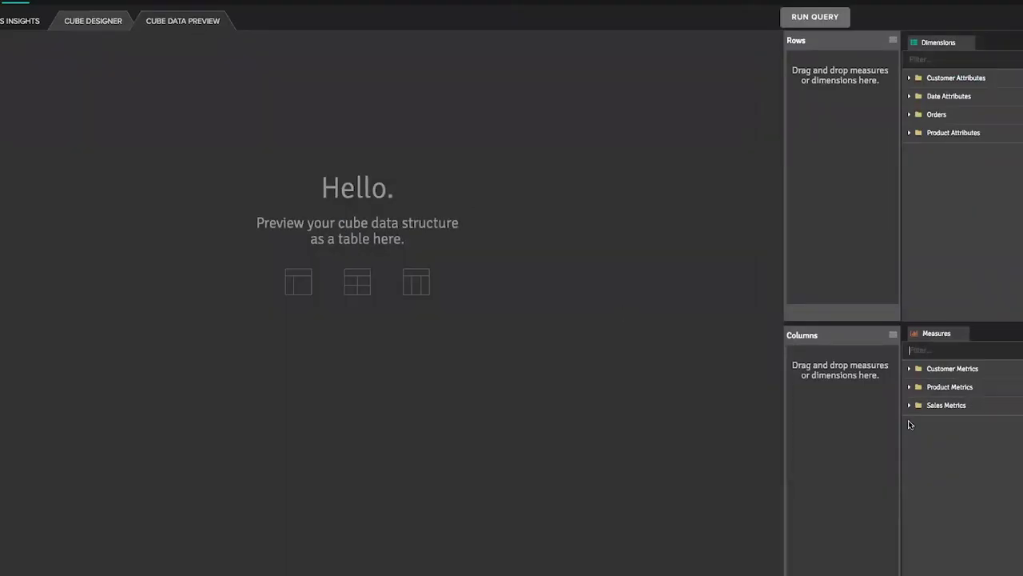
pyautogui.click(909, 404)
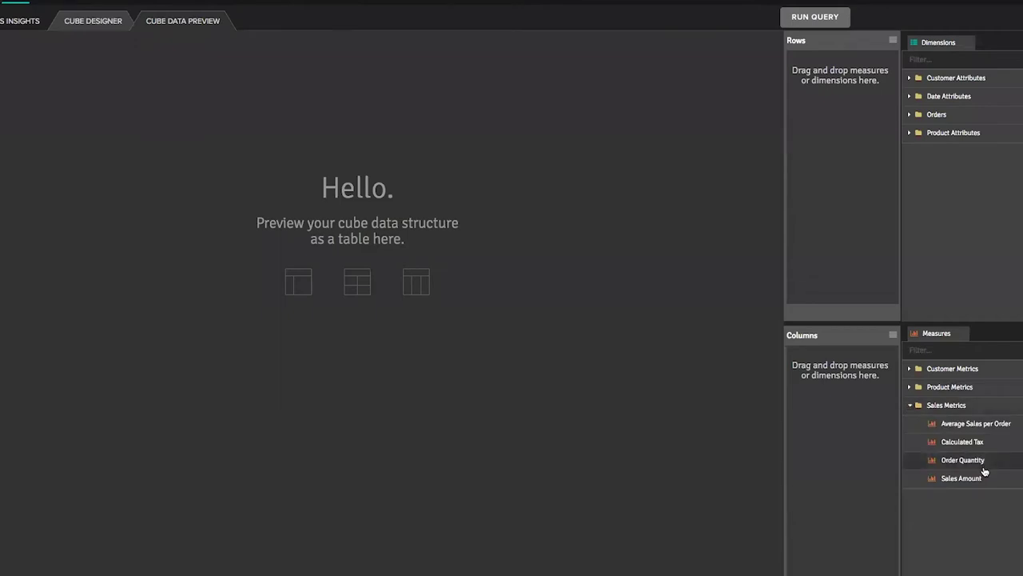
pyautogui.moveTo(984, 472); pyautogui.dragTo(829, 417)
pyautogui.moveTo(962, 478); pyautogui.dragTo(856, 418)
pyautogui.click(914, 133)
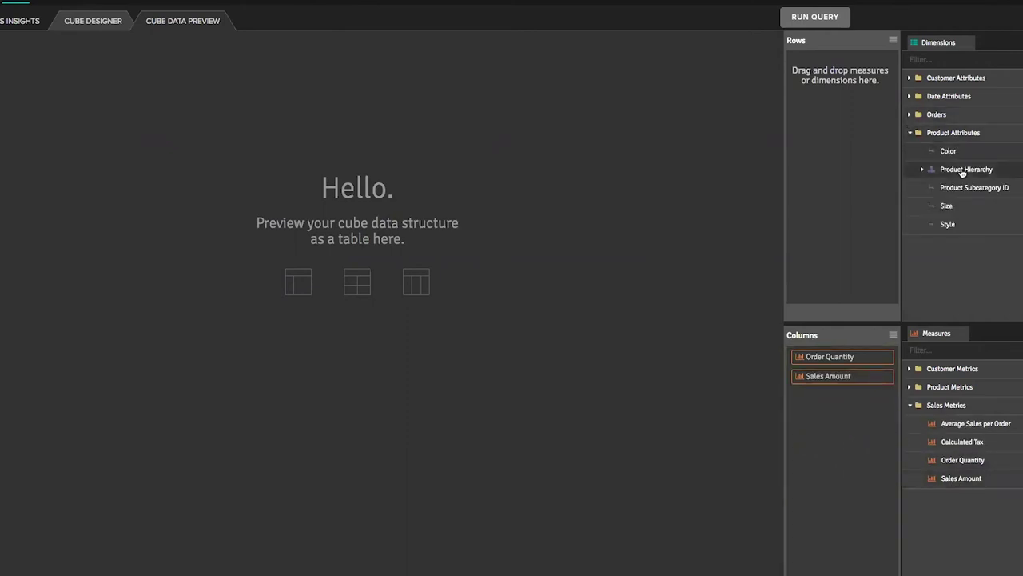
pyautogui.moveTo(962, 170); pyautogui.dragTo(854, 119)
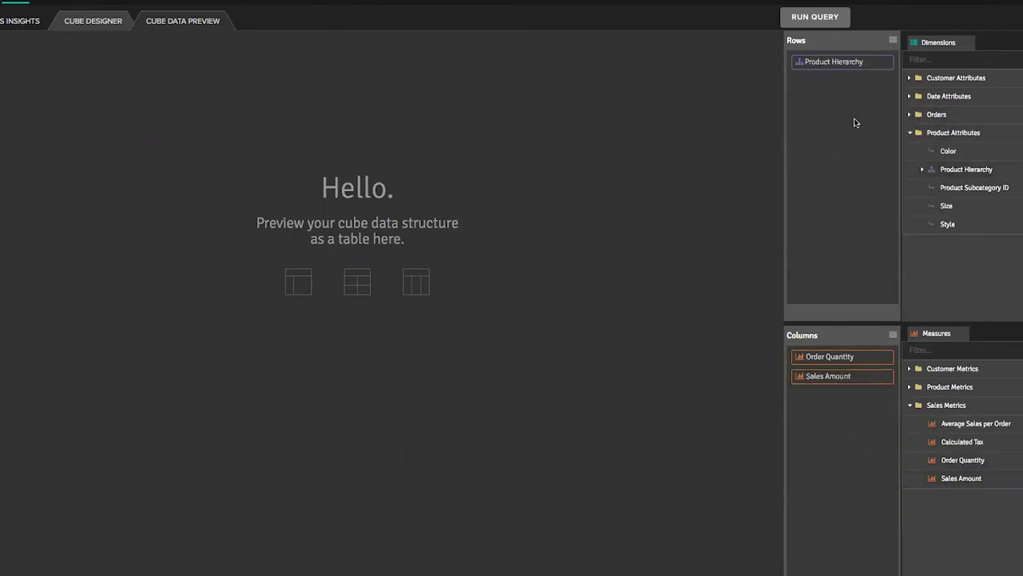
pyautogui.click(814, 20)
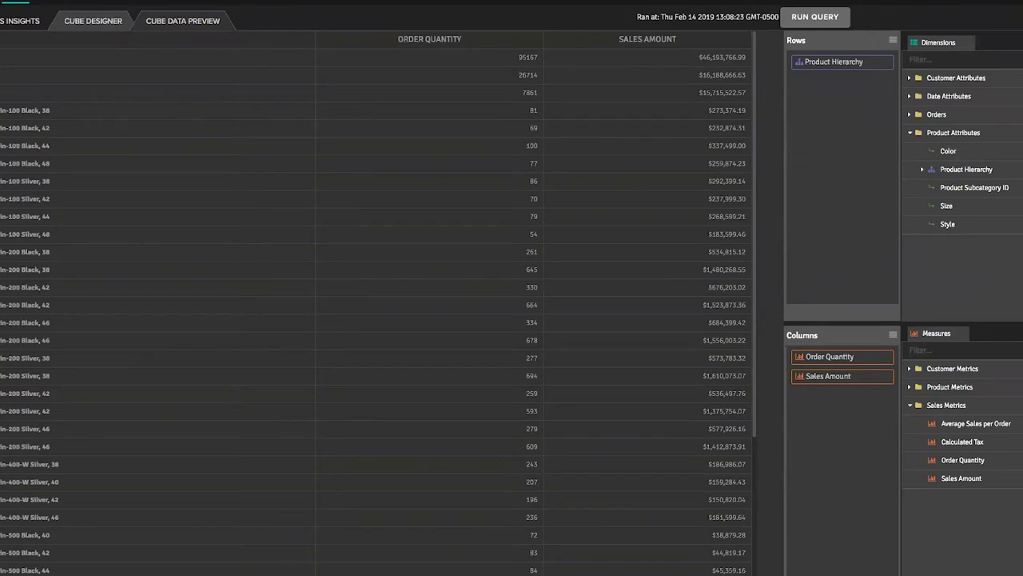
# Step: View the factinternetsales raw table data in Quick Preview, then close the preview
pyautogui.click(93, 22)
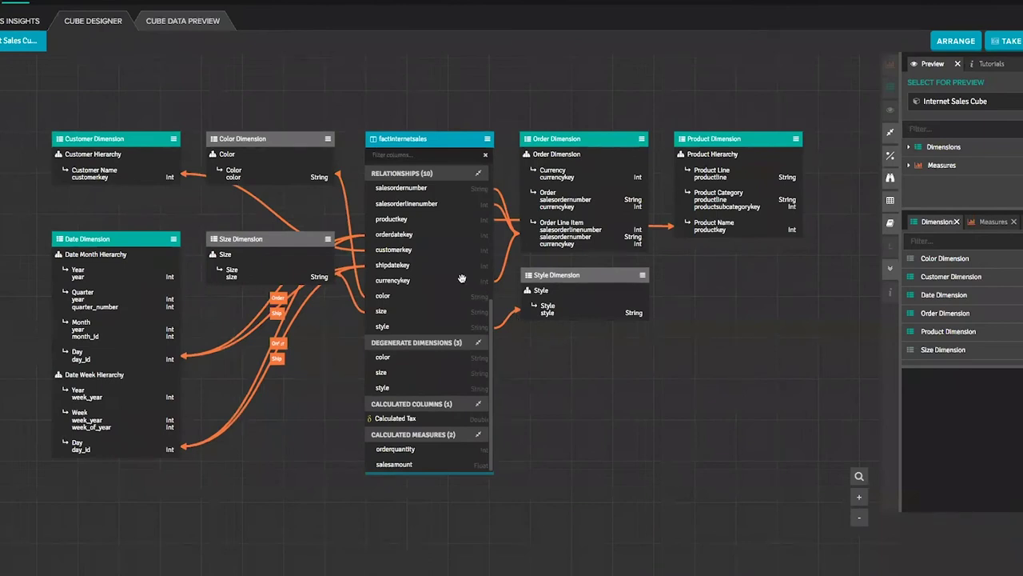
pyautogui.click(486, 143)
pyautogui.click(498, 158)
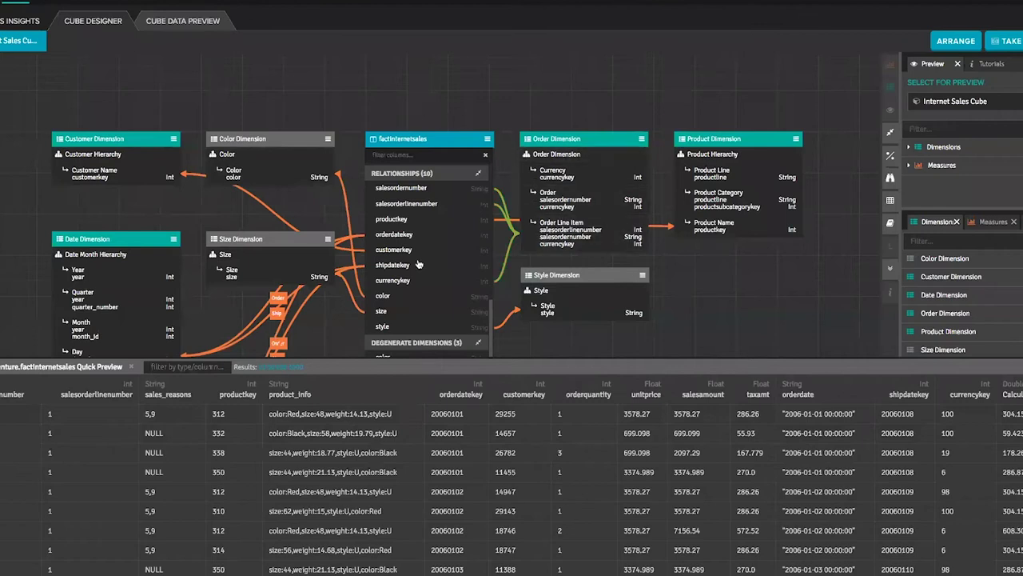
pyautogui.click(141, 364)
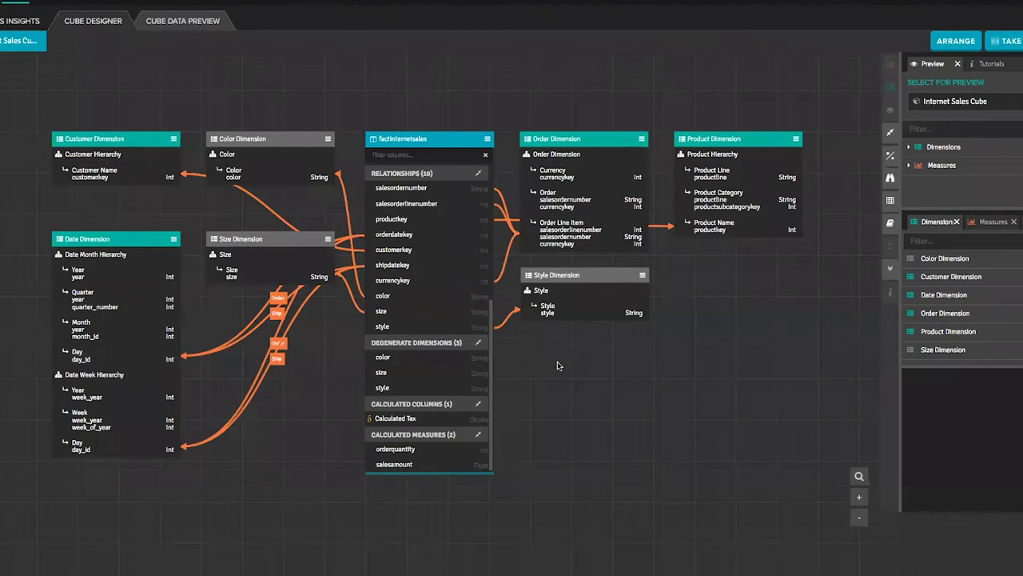
# Step: Save the product_info delimited columns color, size, style and weight
pyautogui.scroll(2, 457, 322)
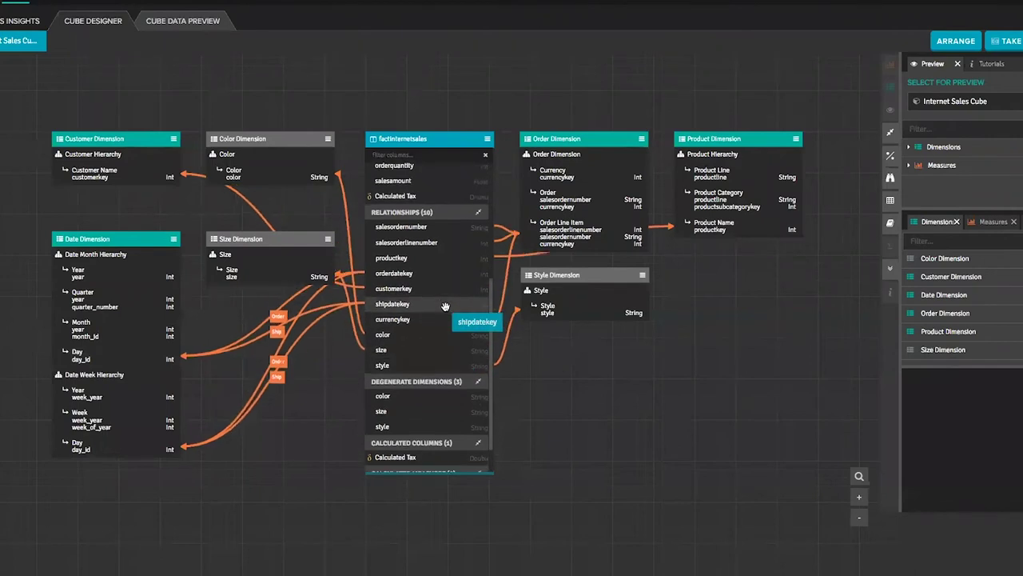
pyautogui.scroll(5, 445, 307)
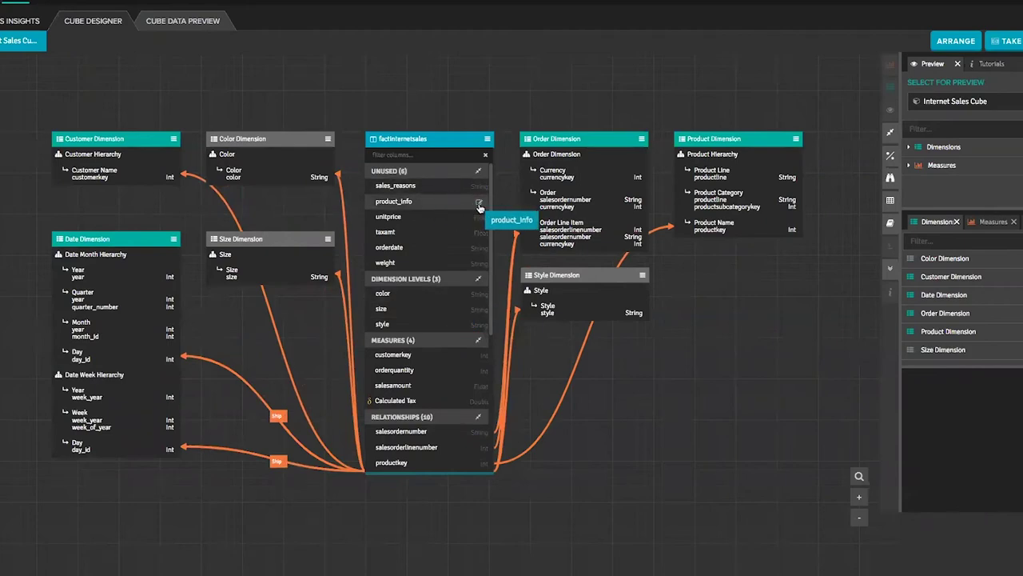
pyautogui.click(479, 201)
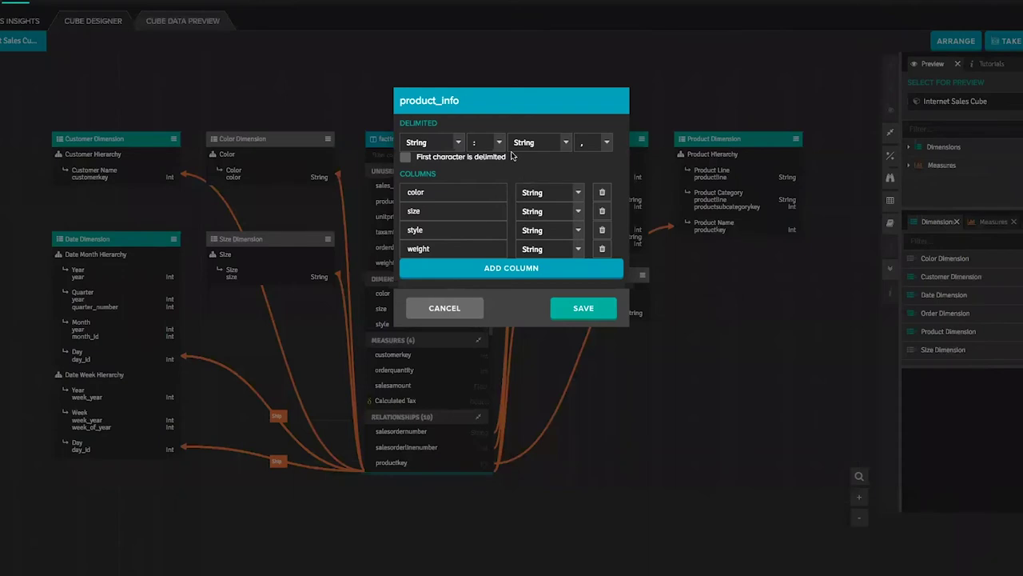
pyautogui.click(444, 309)
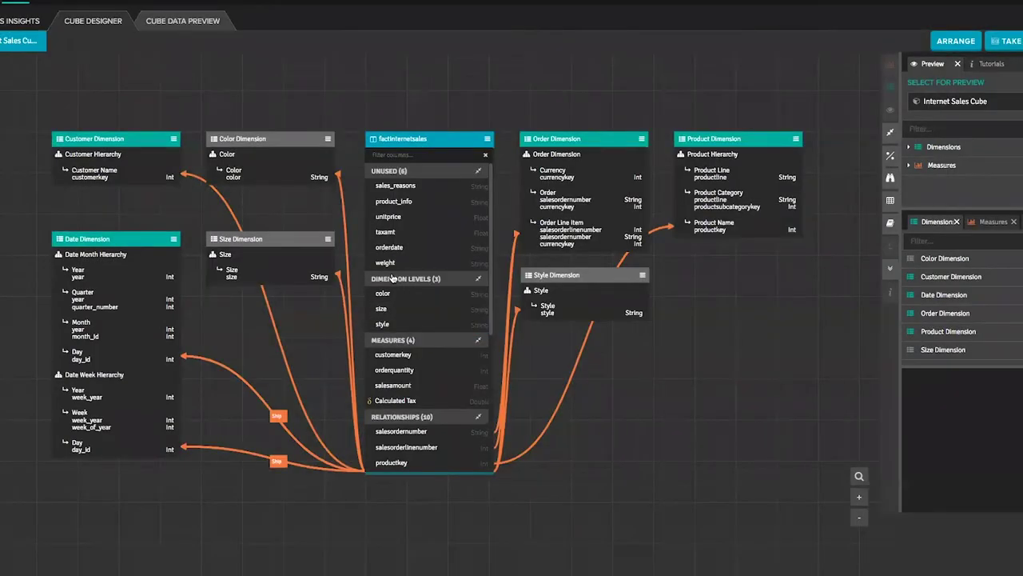
# Step: Create a Weight dimension from the unused weight column and place it below Style Dimension
pyautogui.moveTo(389, 264); pyautogui.dragTo(397, 266)
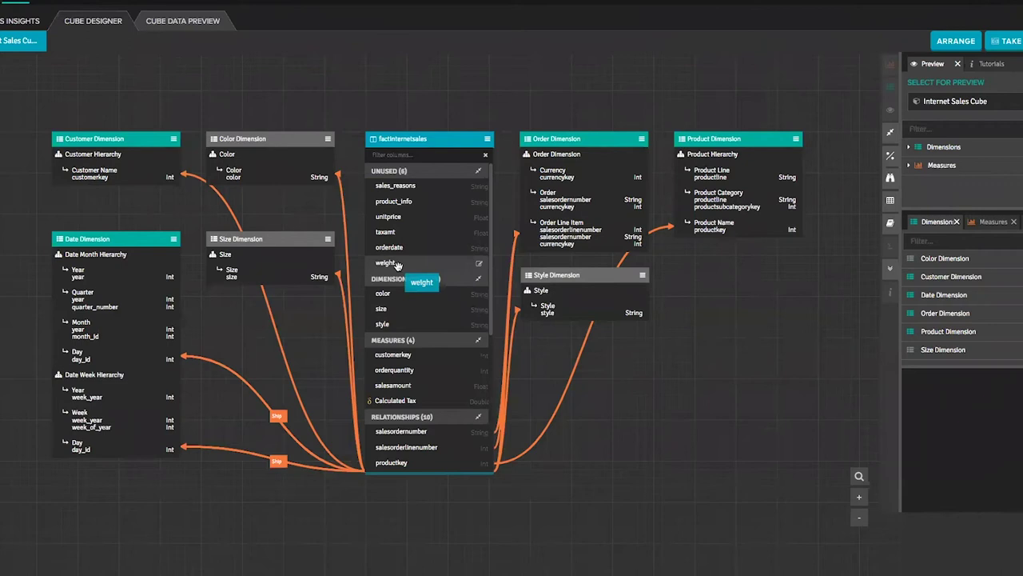
pyautogui.moveTo(397, 266); pyautogui.dragTo(955, 294)
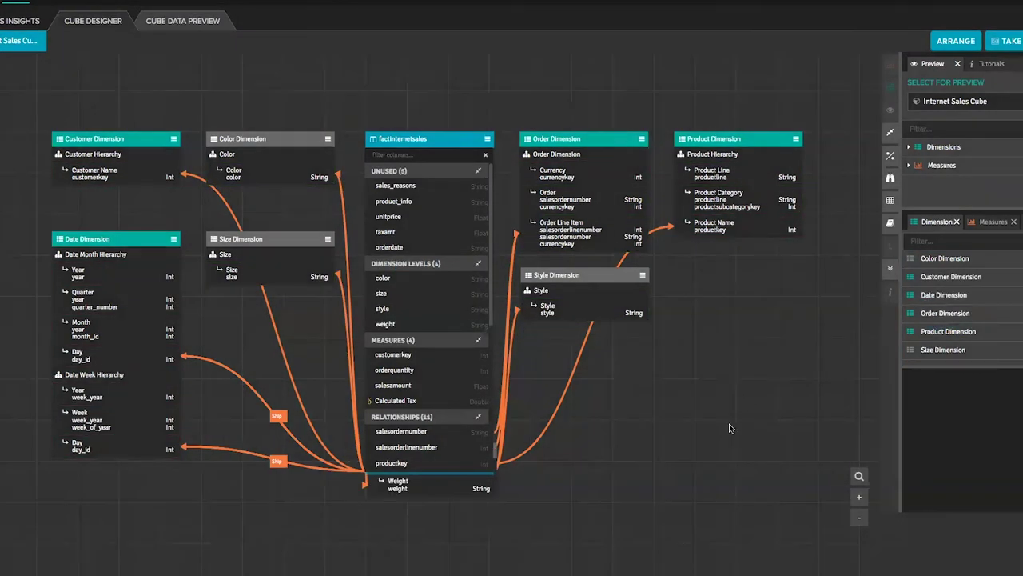
pyautogui.moveTo(450, 185)
pyautogui.mouseDown()
pyautogui.moveTo(450, 175)
pyautogui.moveTo(440, 195)
pyautogui.mouseUp()
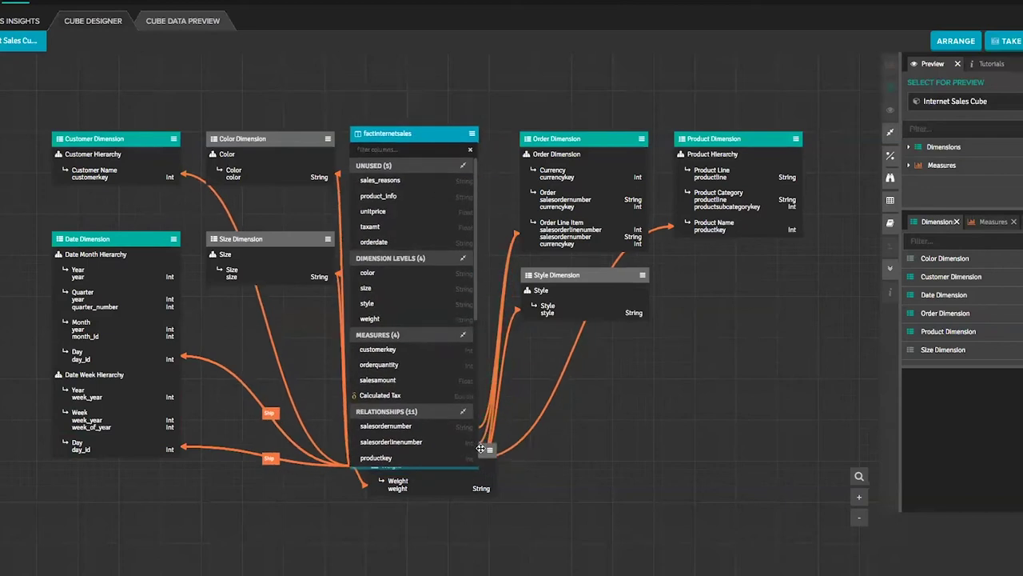
pyautogui.moveTo(481, 448); pyautogui.dragTo(639, 372)
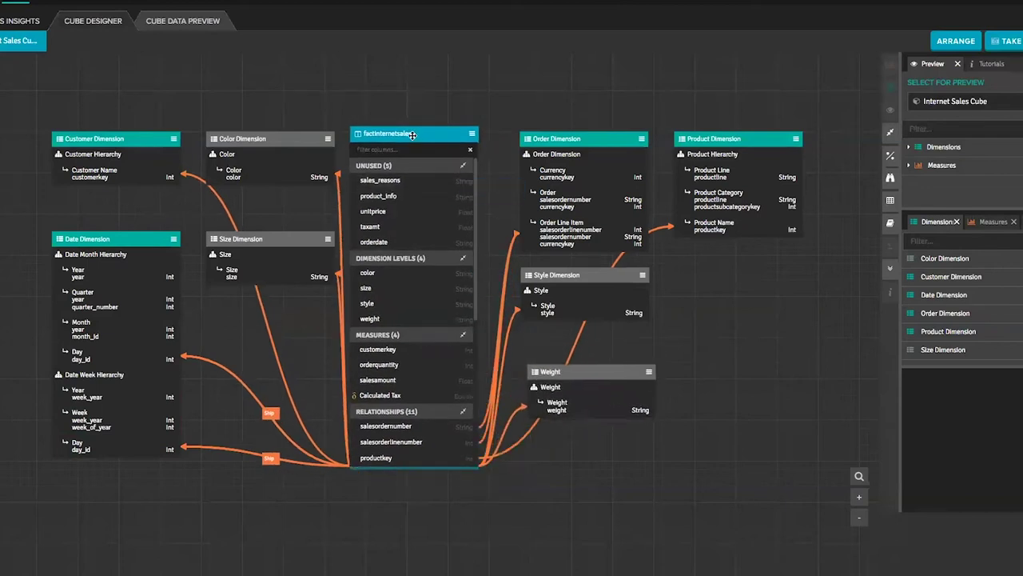
pyautogui.moveTo(410, 134); pyautogui.dragTo(420, 138)
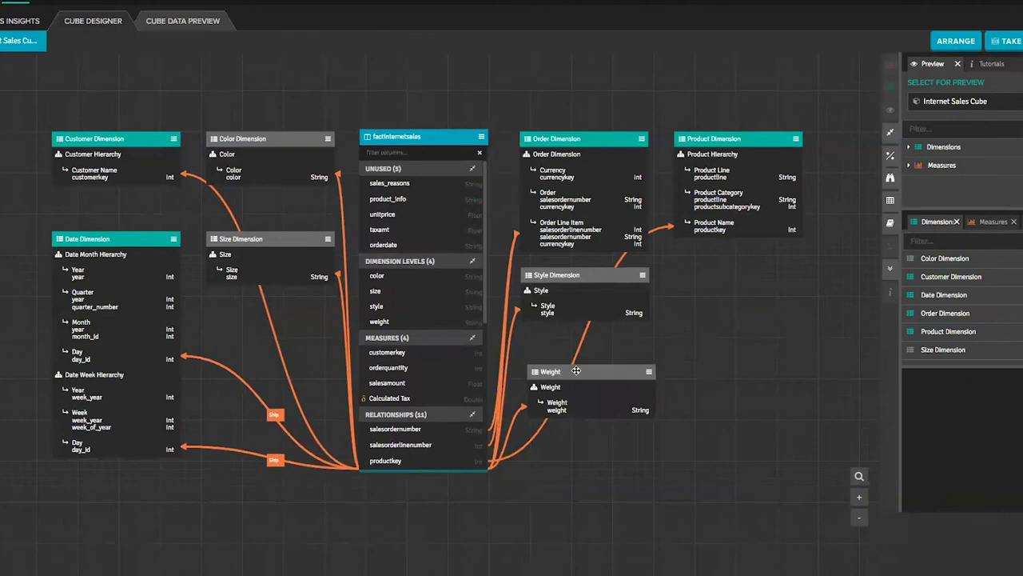
pyautogui.moveTo(575, 371); pyautogui.dragTo(634, 429)
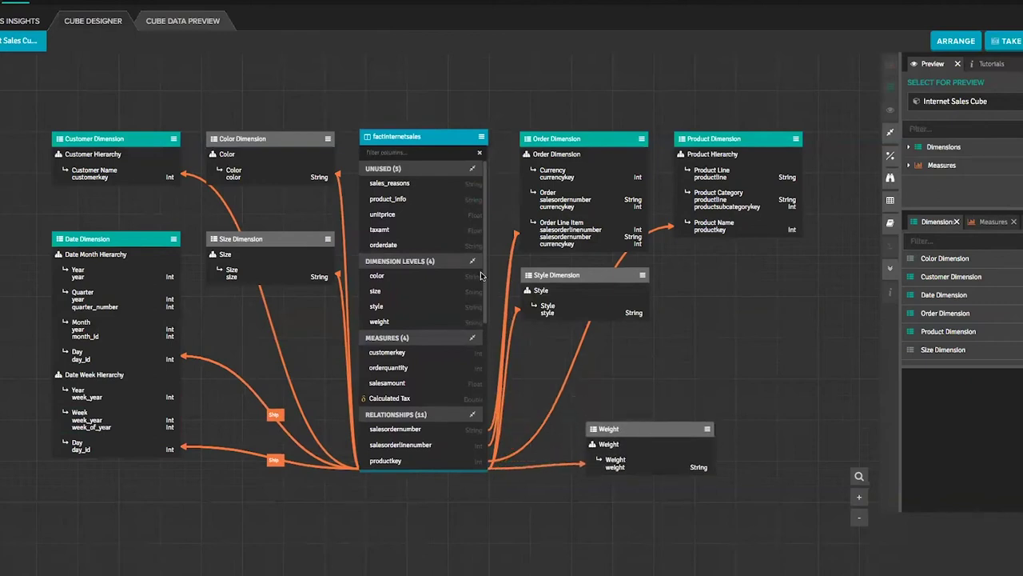
pyautogui.moveTo(416, 368); pyautogui.dragTo(645, 447)
# Step: Publish the Sales Insights project with its current data source and no tag name
pyautogui.click(9, 21)
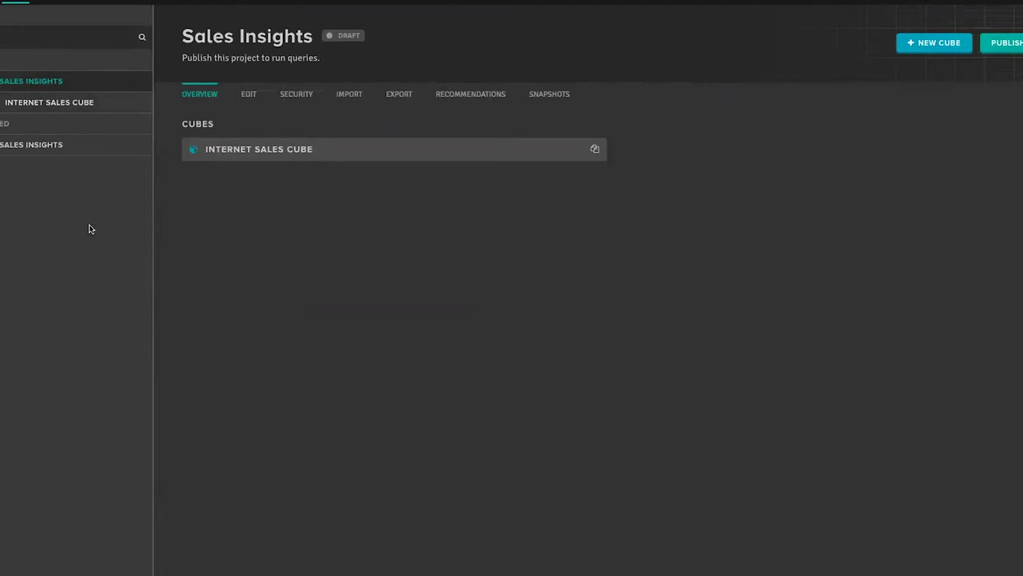
pyautogui.click(1007, 48)
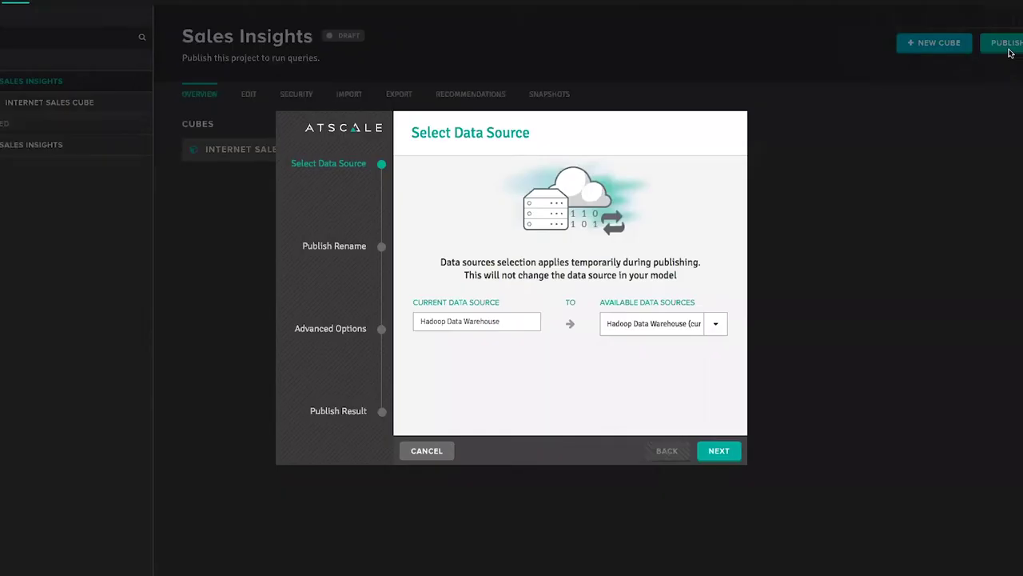
pyautogui.click(717, 452)
pyautogui.click(717, 451)
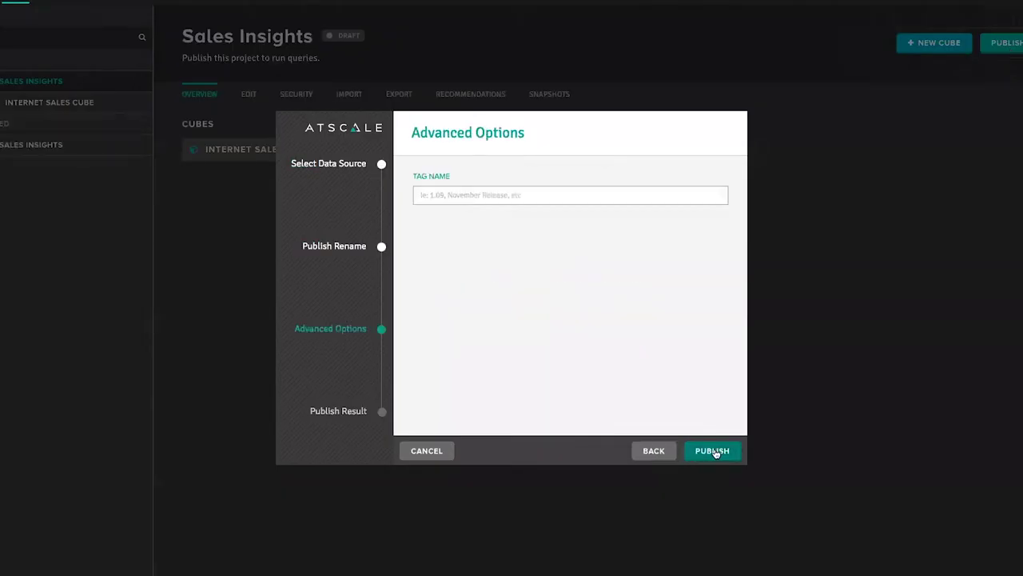
pyautogui.click(714, 451)
pyautogui.click(712, 450)
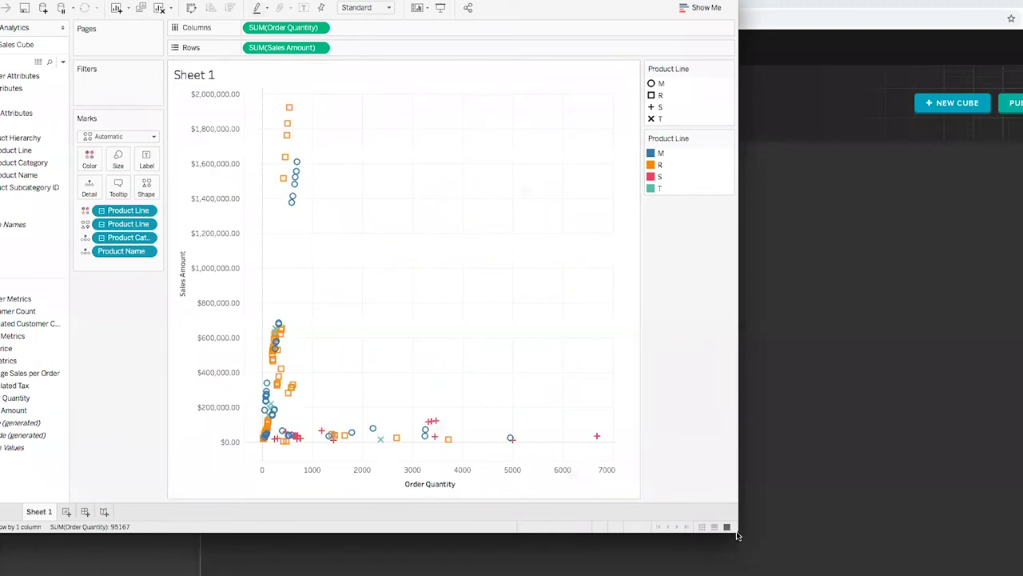
# Step: Enlarge the Tableau window, collapse Product Hierarchy, and expand Customer Attributes and product attribute fields
pyautogui.moveTo(737, 535); pyautogui.dragTo(919, 573)
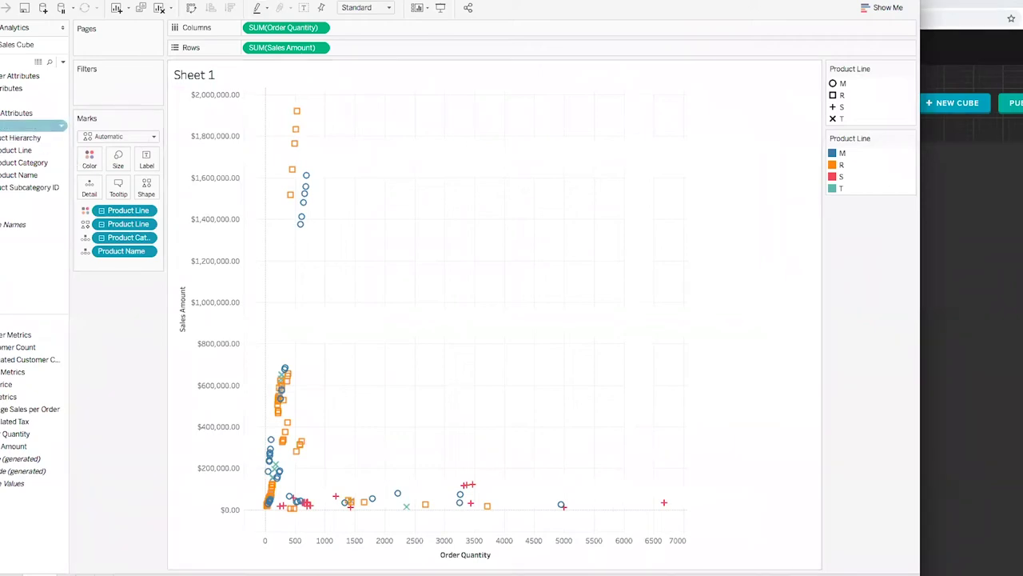
pyautogui.click(2, 138)
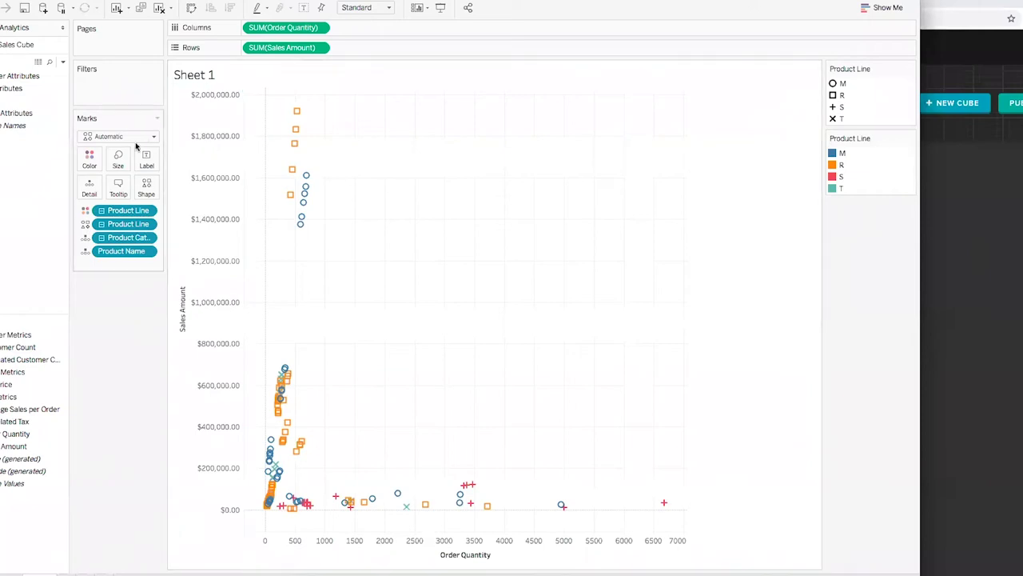
pyautogui.moveTo(300, 162)
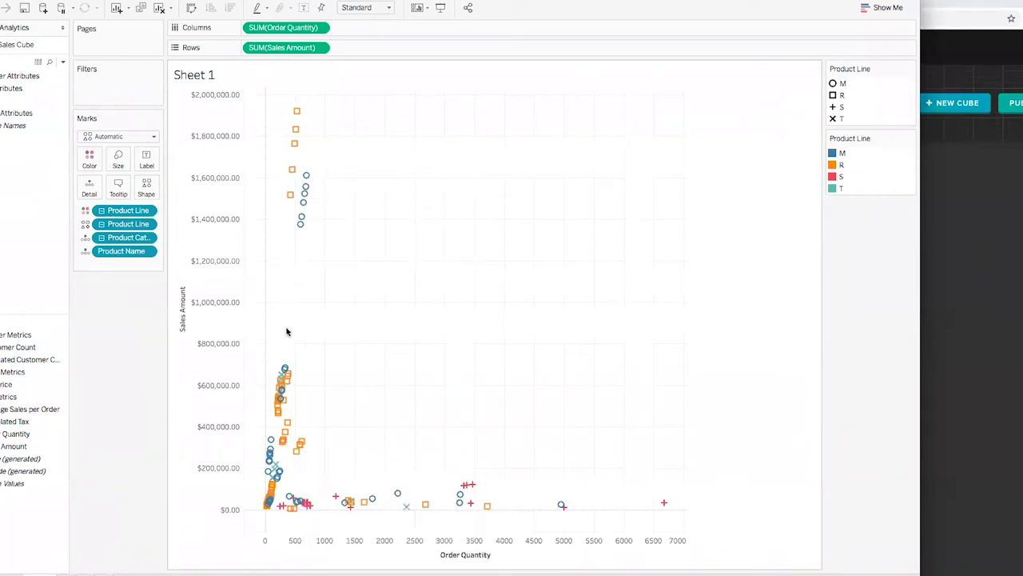
pyautogui.moveTo(288, 376)
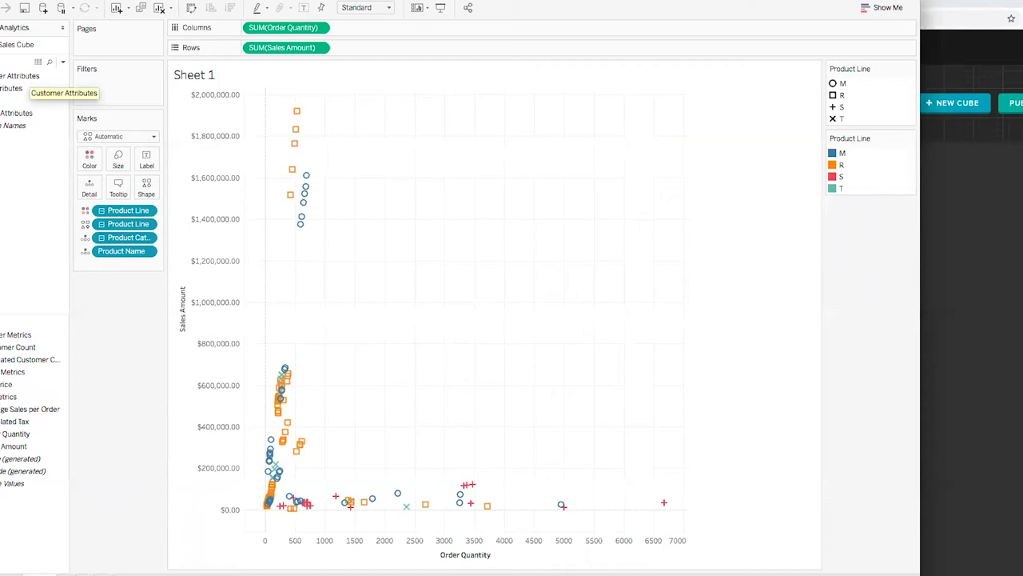
pyautogui.click(12, 75)
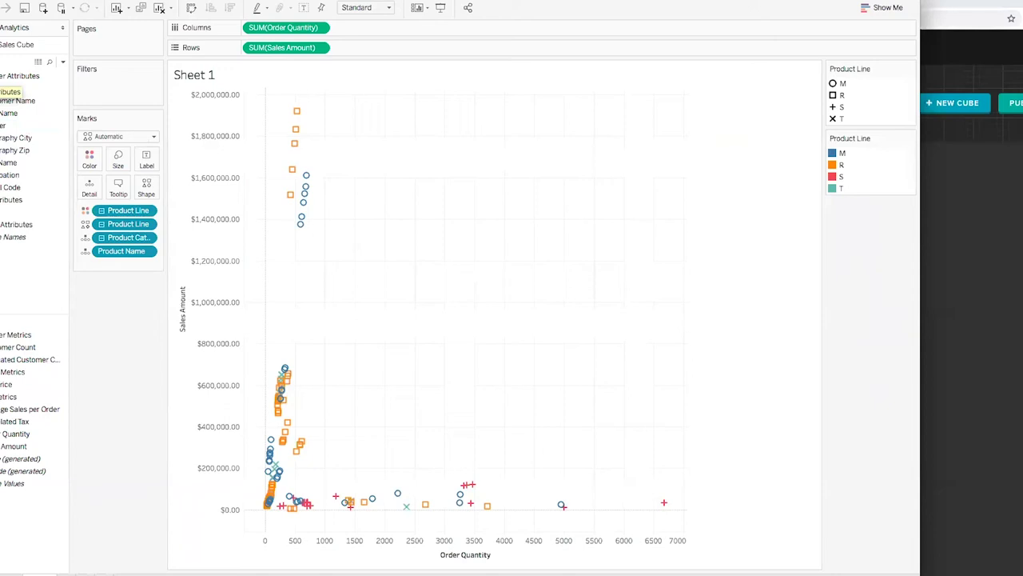
pyautogui.click(27, 139)
pyautogui.click(4, 237)
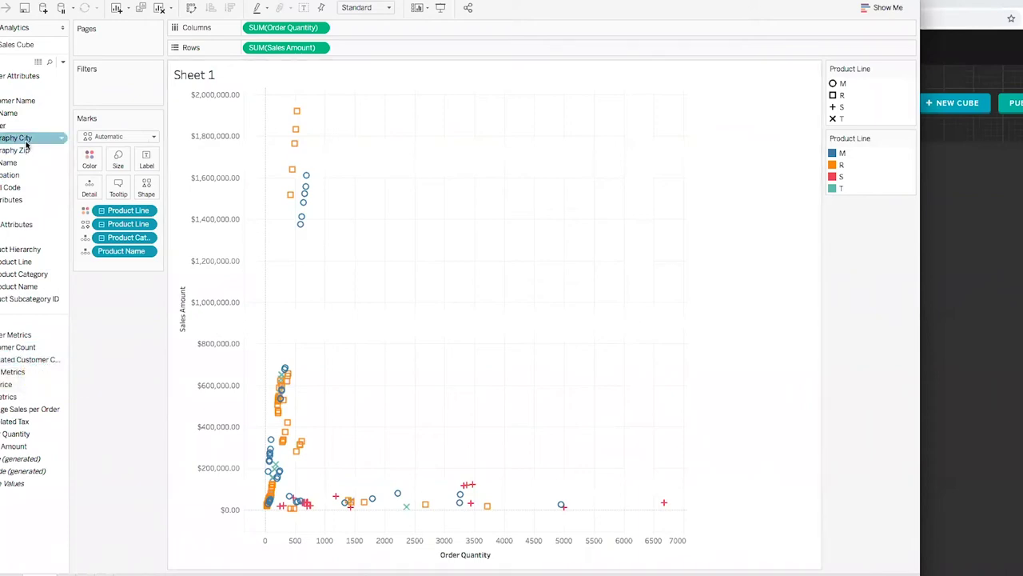
# Step: Refresh the Sales Cube data source and add the new Weight field to Filters
pyautogui.rightClick(10, 45)
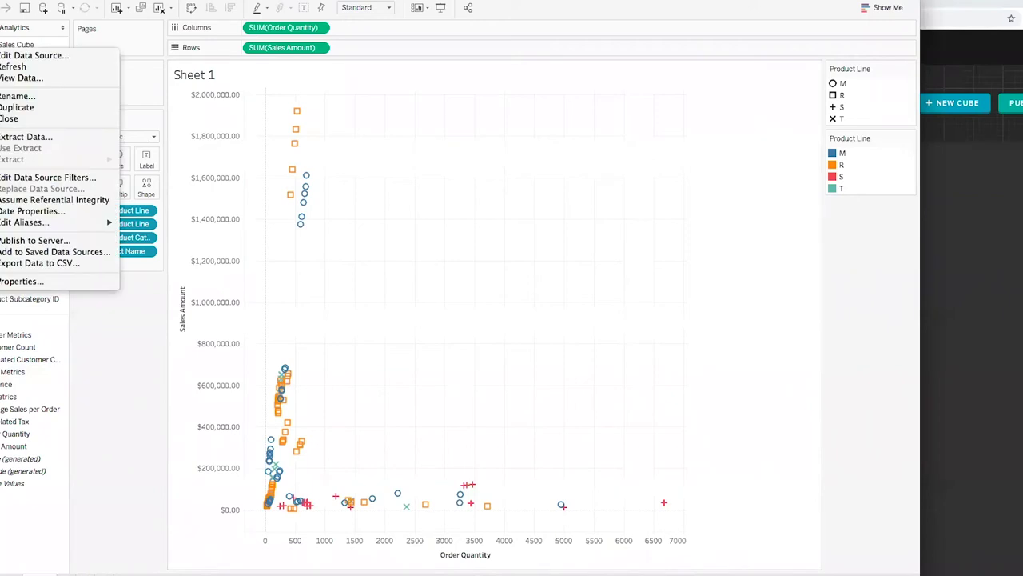
pyautogui.click(14, 67)
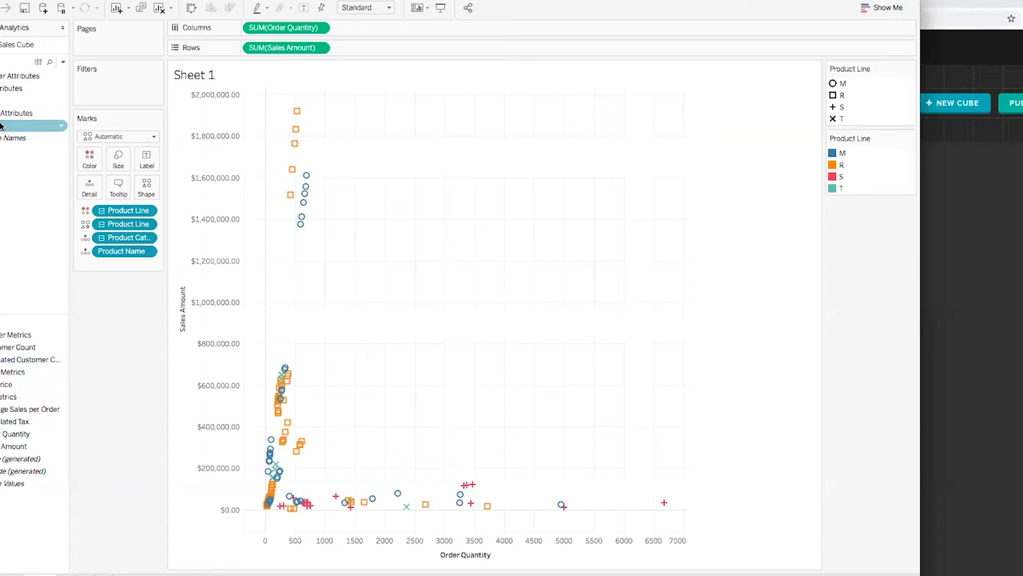
pyautogui.moveTo(24, 125); pyautogui.dragTo(100, 79)
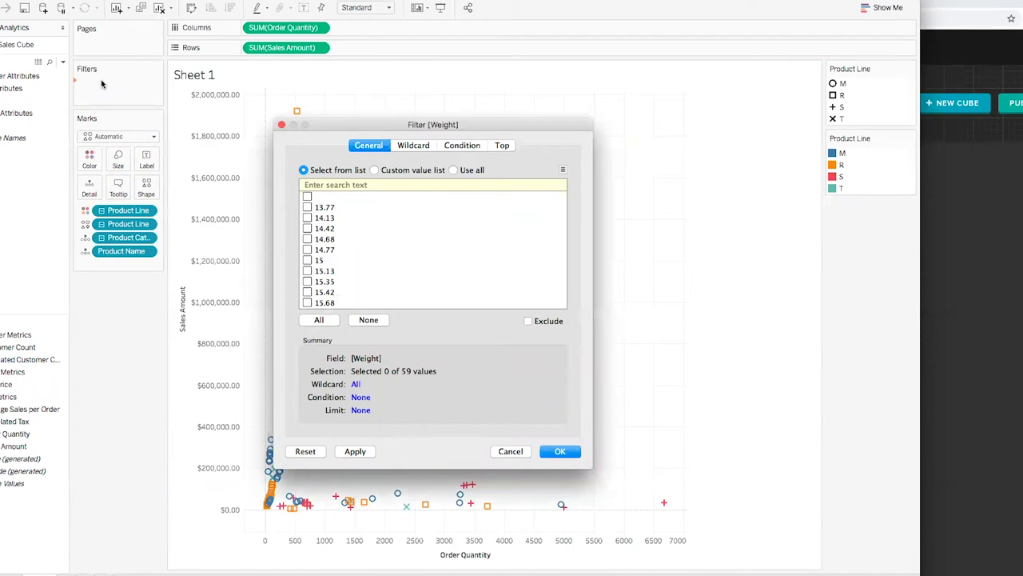
# Step: Filter Weight to include all values except the blank entry
pyautogui.click(320, 320)
pyautogui.click(307, 196)
pyautogui.click(559, 453)
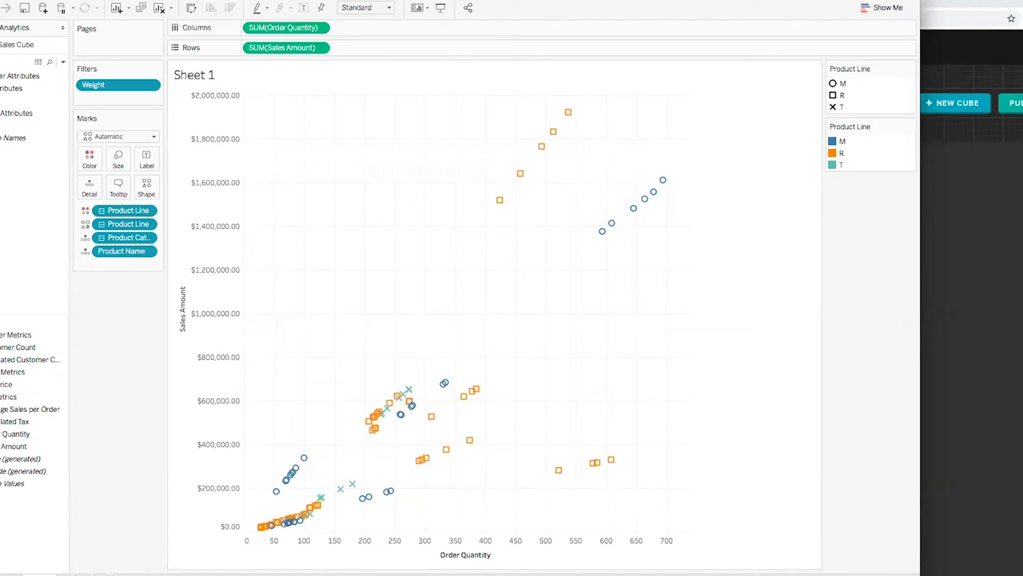
# Step: Minimize Tableau and review AtScale's QUERIES history, briefly showing the Filters panel
pyautogui.press('super+m')
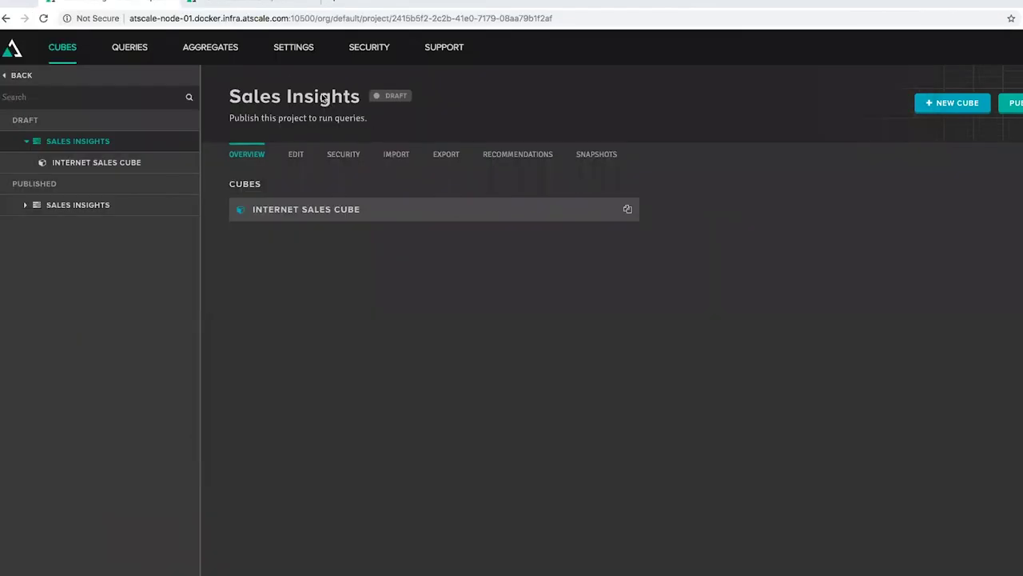
pyautogui.click(129, 51)
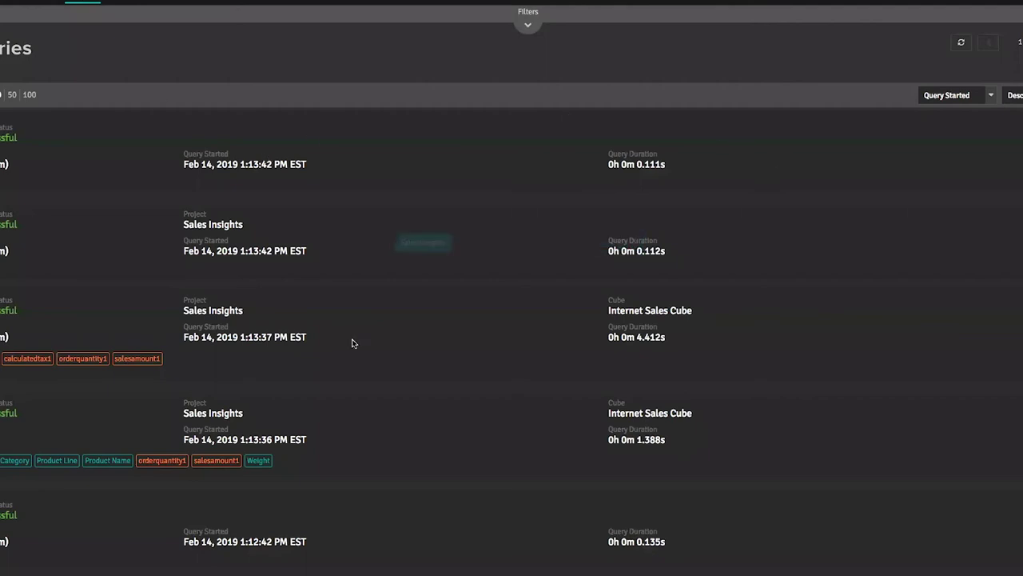
pyautogui.scroll(-3, 608, 335)
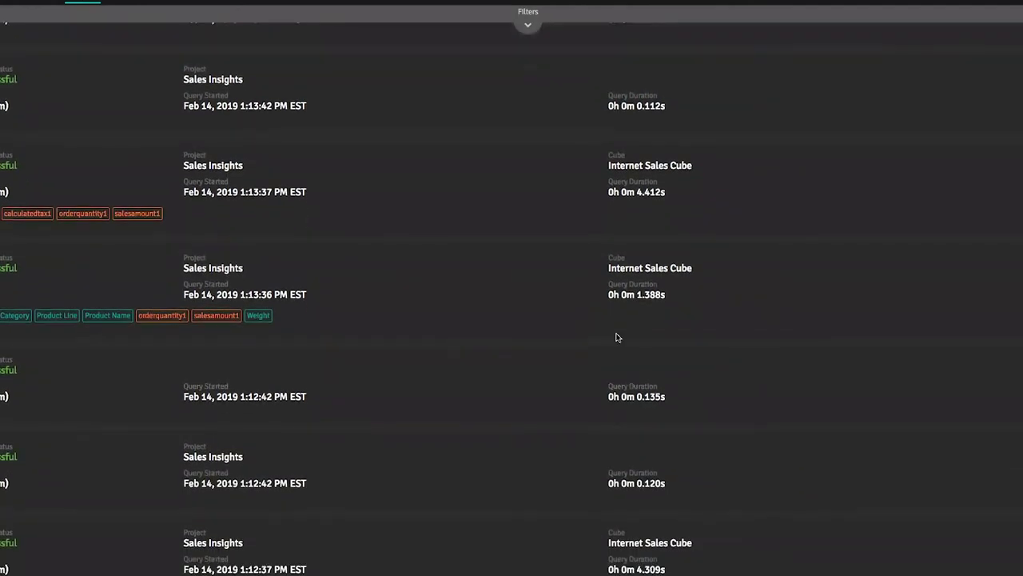
pyautogui.scroll(-3, 616, 338)
pyautogui.scroll(3, 690, 295)
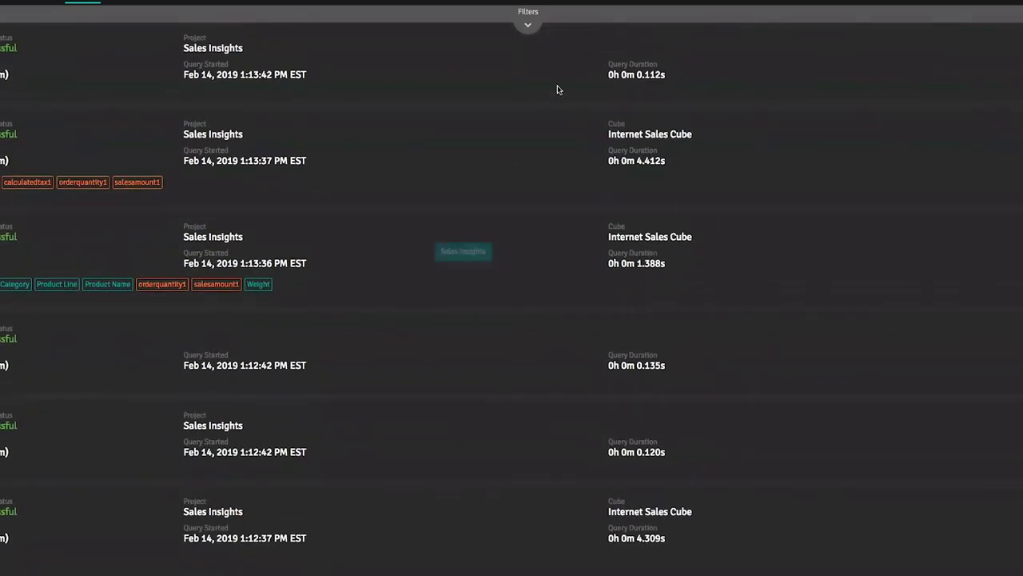
pyautogui.click(528, 30)
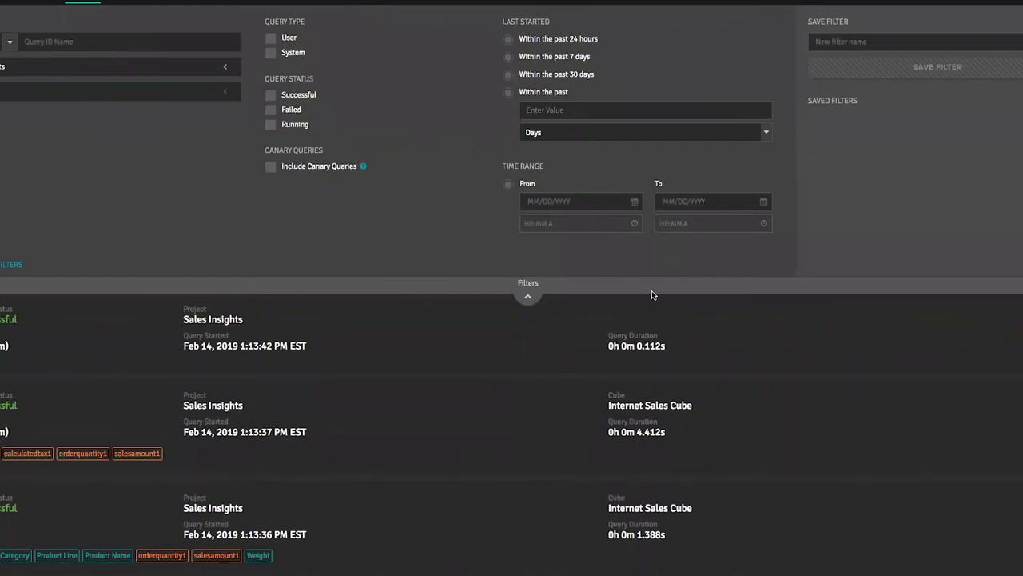
pyautogui.click(528, 297)
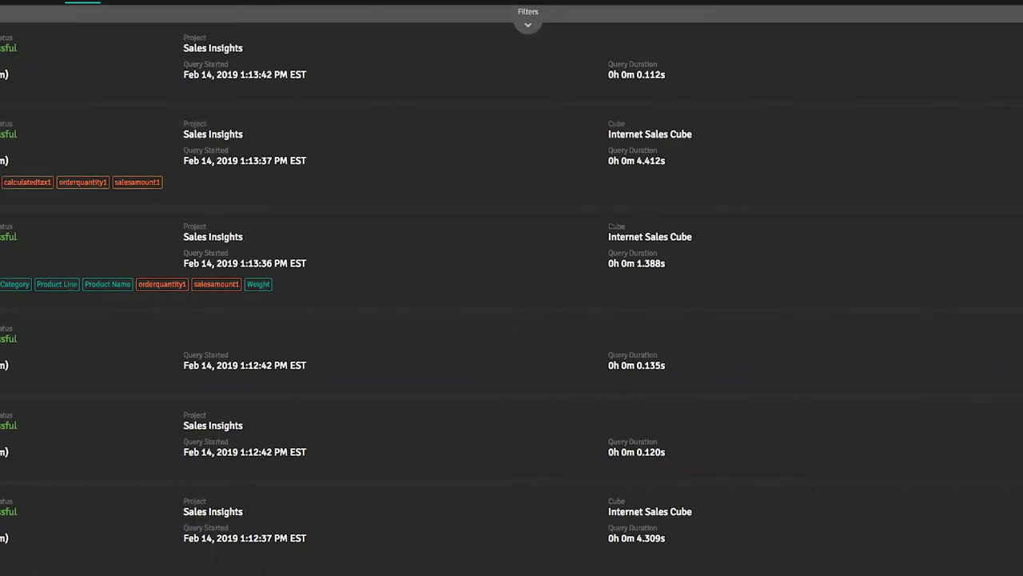
# Step: Expand the Weight query's timeline: 24 ms inbound, 65 ms planning, 1.296 s outbound
pyautogui.click(970, 261)
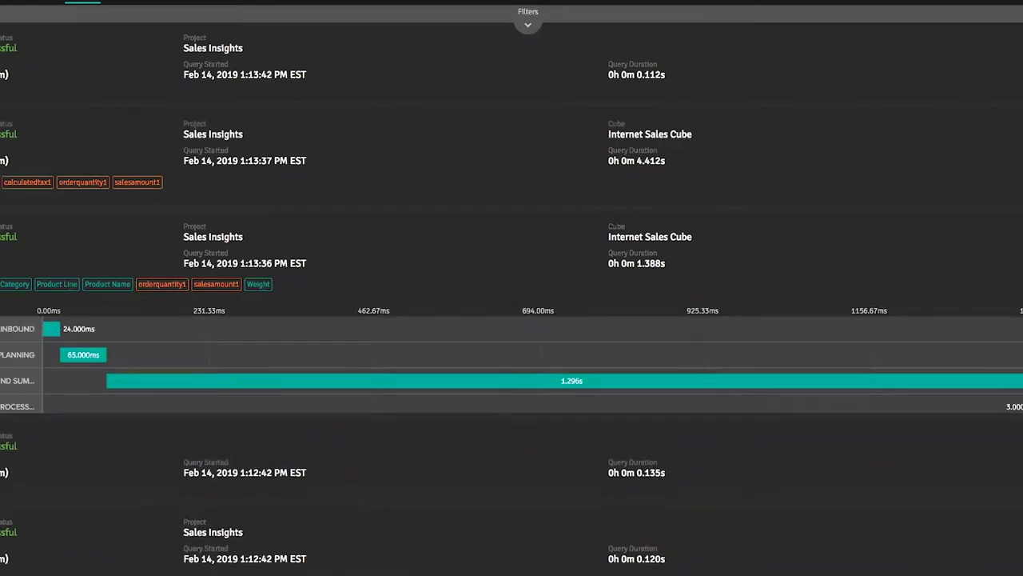
pyautogui.scroll(-1, 970, 260)
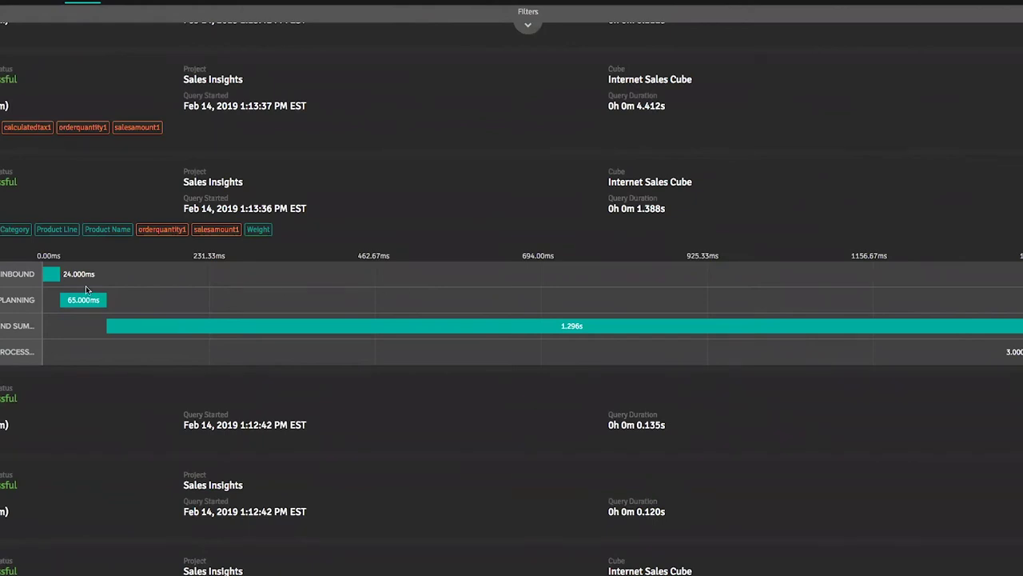
pyautogui.moveTo(67, 279)
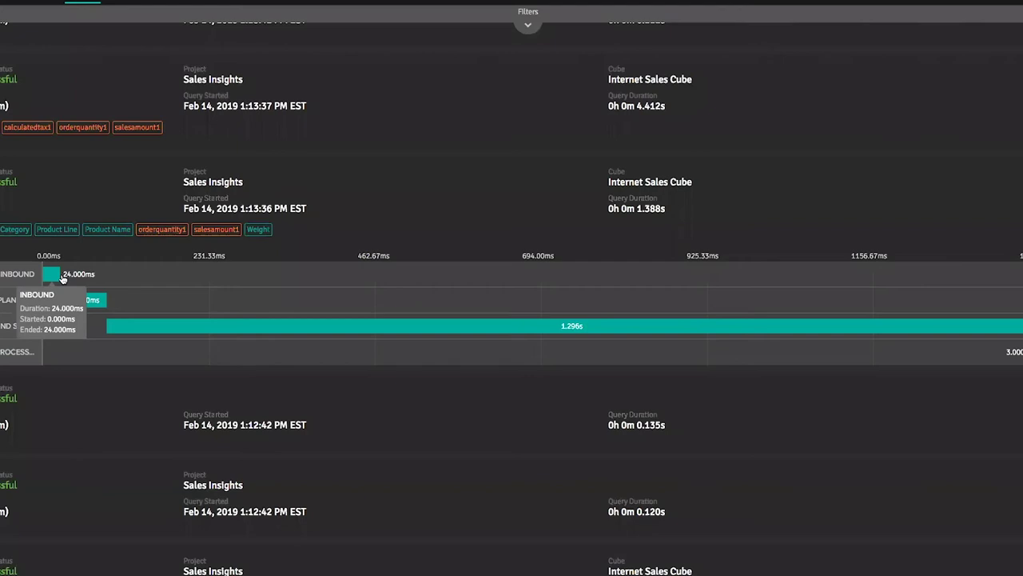
pyautogui.moveTo(103, 304)
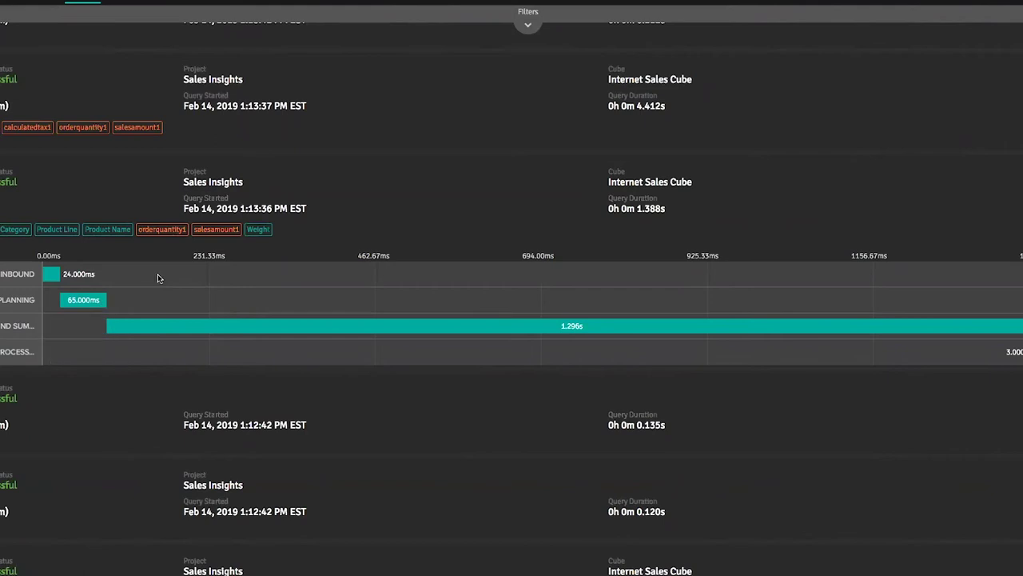
pyautogui.moveTo(242, 330)
pyautogui.moveTo(498, 354)
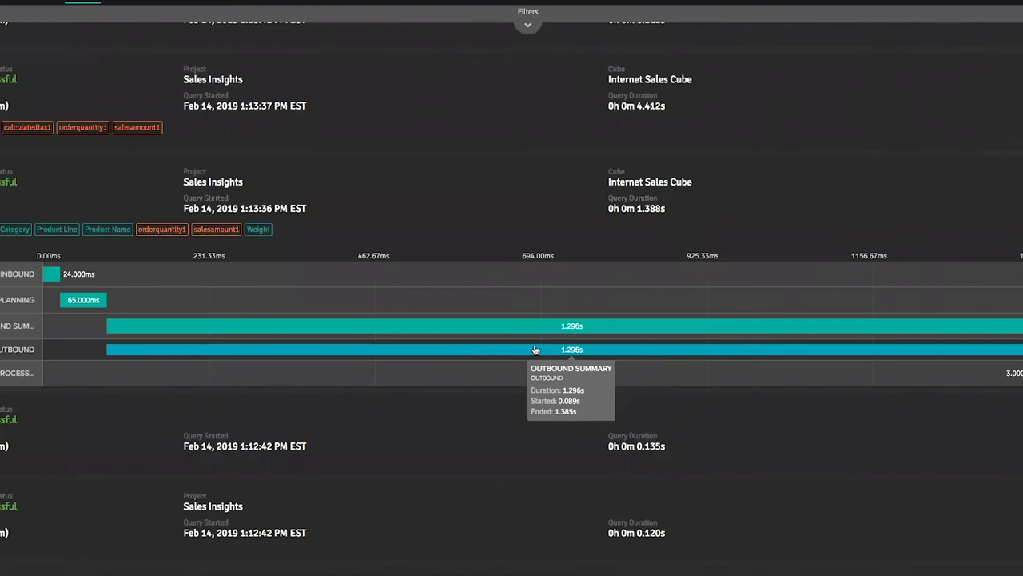
# Step: Split the outbound stage into Wait/Execute/Fetch and scroll through the Impala-3.0 SQL
pyautogui.click(905, 349)
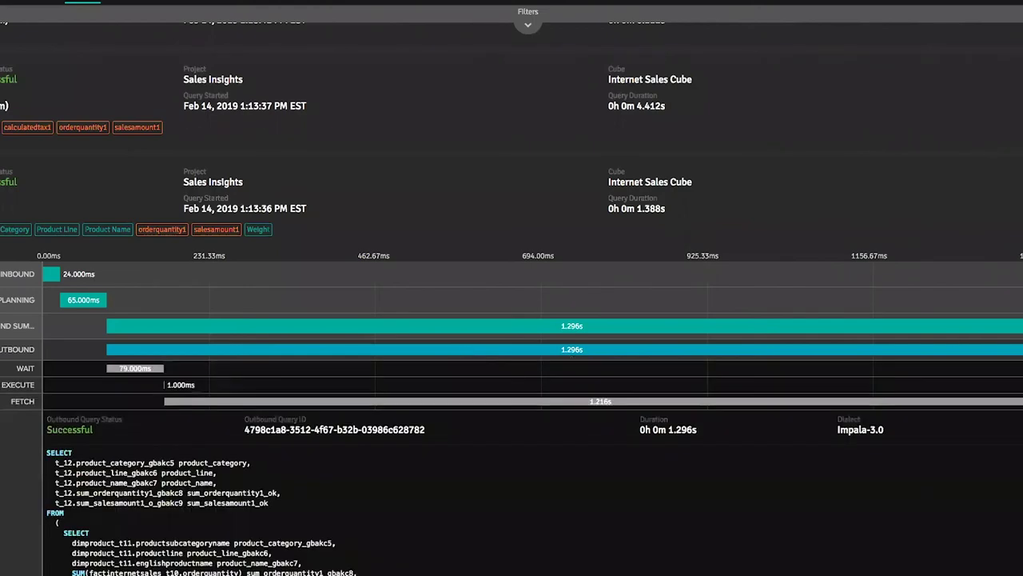
pyautogui.scroll(-2, 906, 390)
pyautogui.scroll(-1, 906, 389)
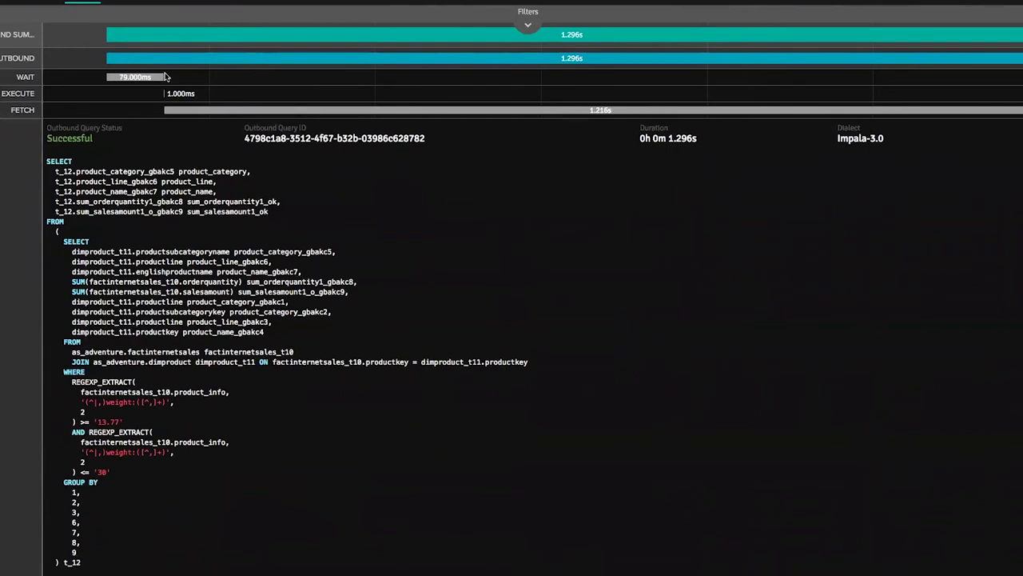
pyautogui.moveTo(153, 78)
pyautogui.moveTo(231, 116)
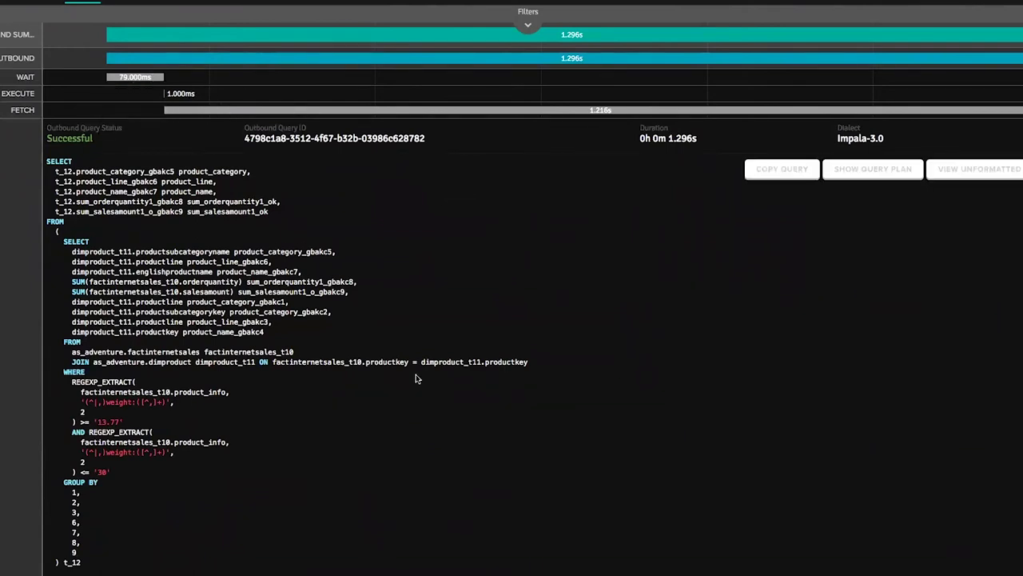
pyautogui.scroll(-1, 416, 378)
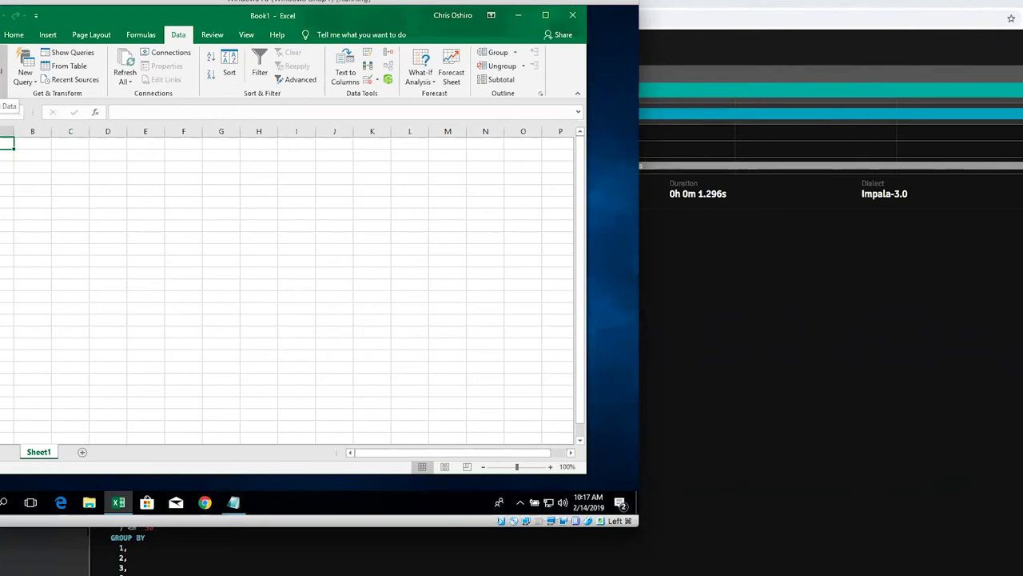
# Step: Choose From Analysis Services under Get External Data > From Other Sources
pyautogui.click(4, 72)
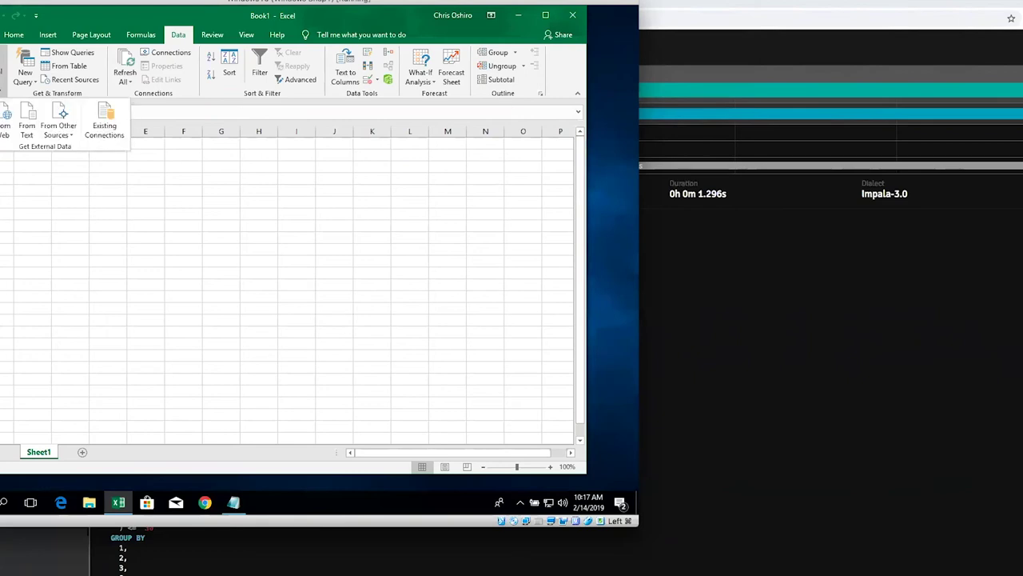
pyautogui.click(71, 132)
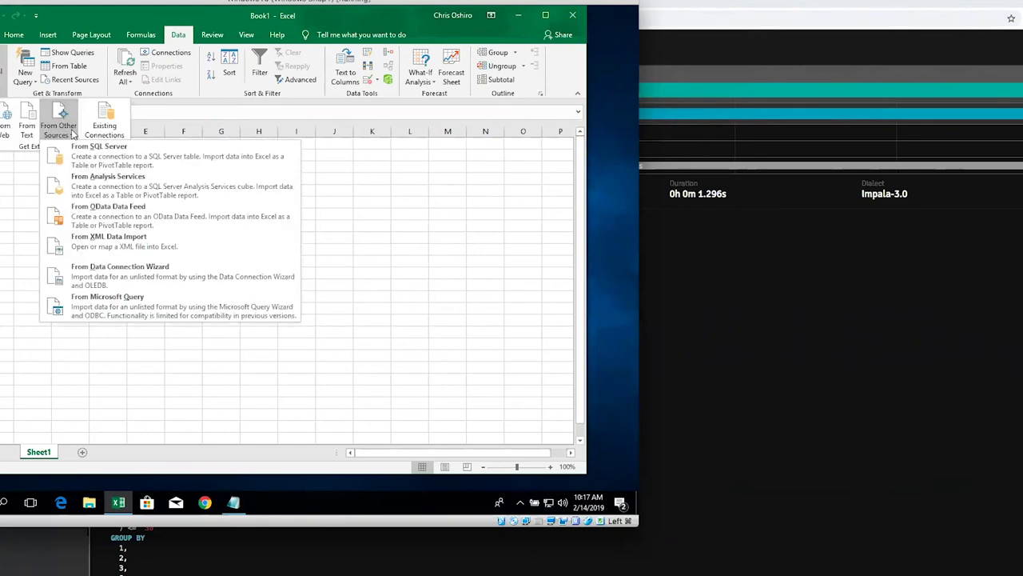
pyautogui.click(137, 194)
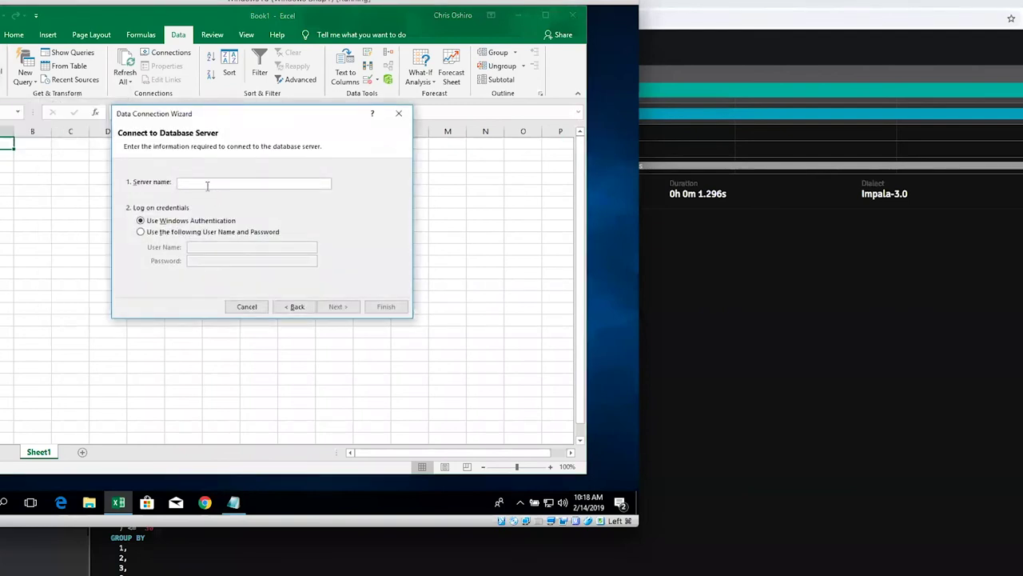
# Step: Paste the AtScale server address as the server name and check it
pyautogui.rightClick(206, 185)
pyautogui.click(230, 220)
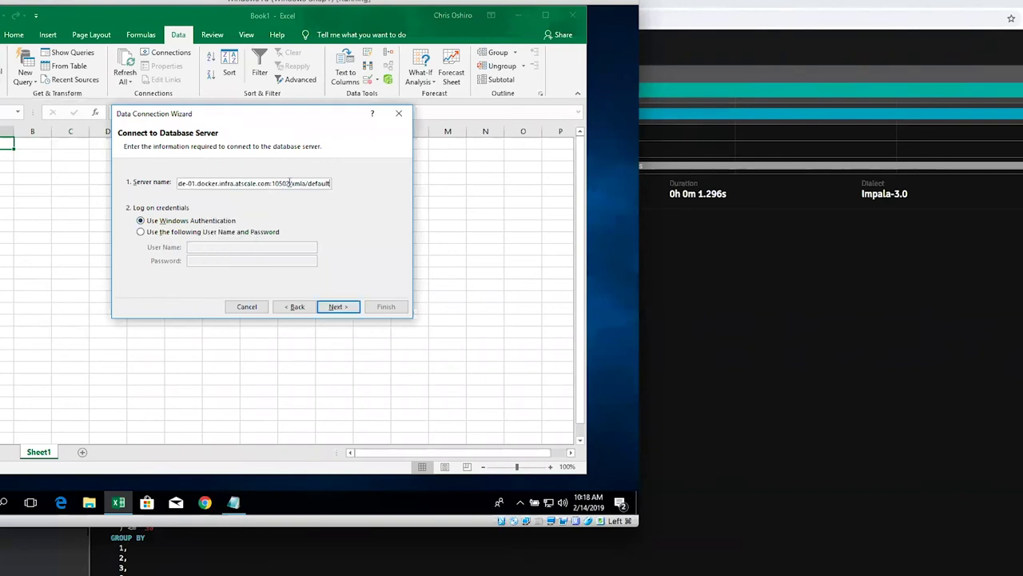
pyautogui.moveTo(289, 183); pyautogui.dragTo(305, 184)
pyautogui.moveTo(220, 183); pyautogui.dragTo(167, 183)
pyautogui.click(182, 183)
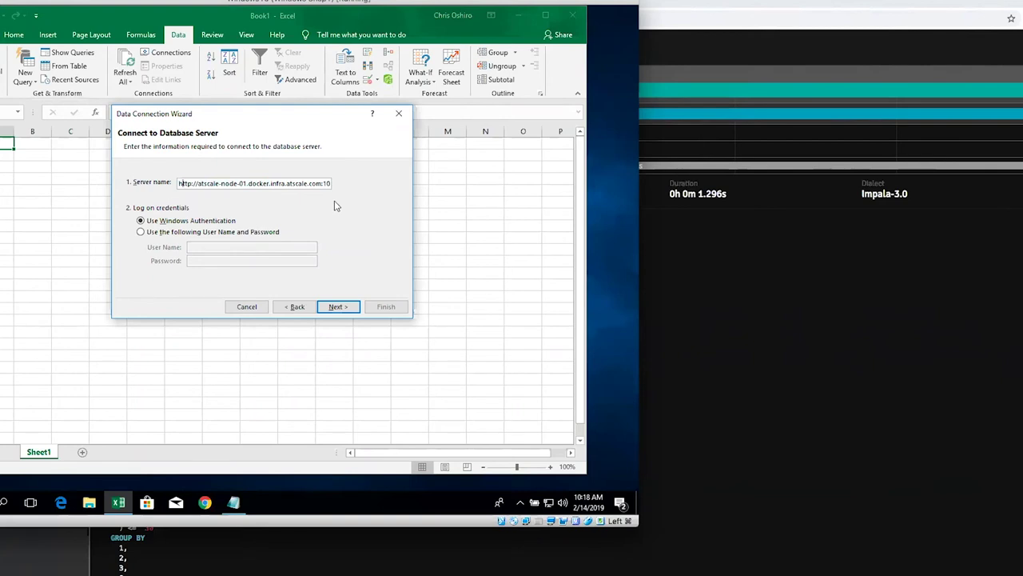
# Step: Switch to user name and password login, enter the credentials, and continue
pyautogui.click(142, 232)
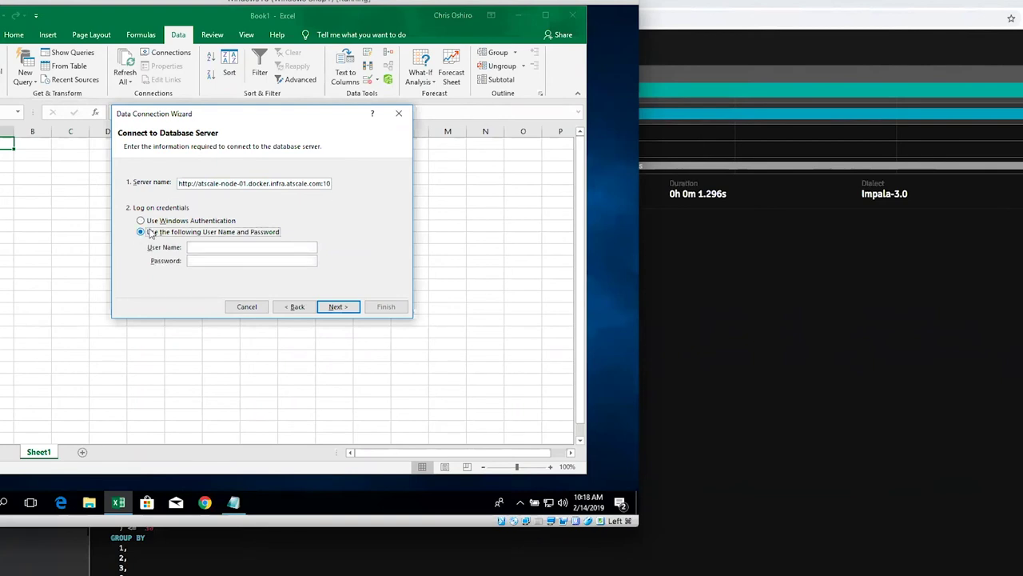
pyautogui.click(219, 248)
pyautogui.write('admin')
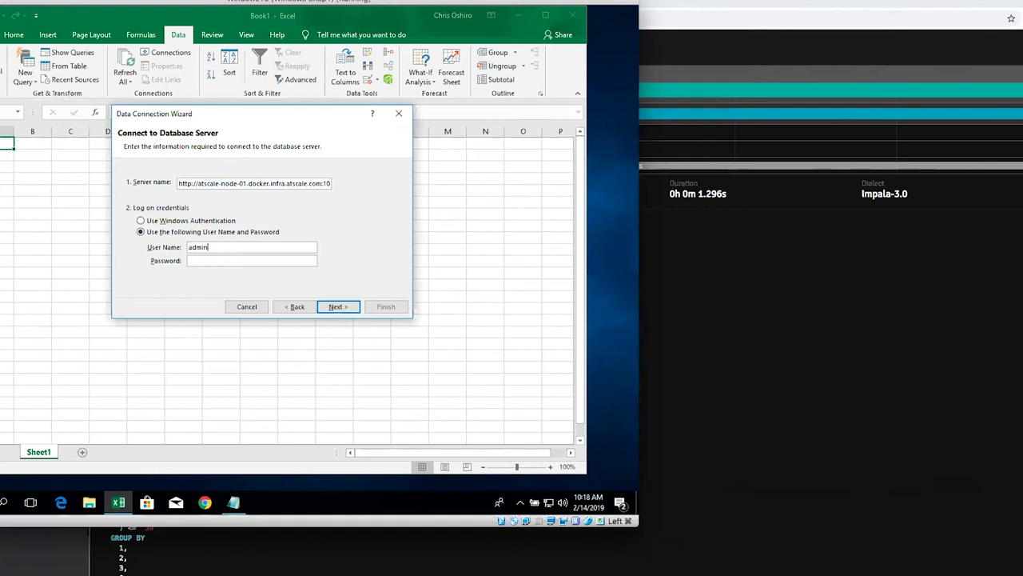
pyautogui.press('Tab')
pyautogui.write('admin')
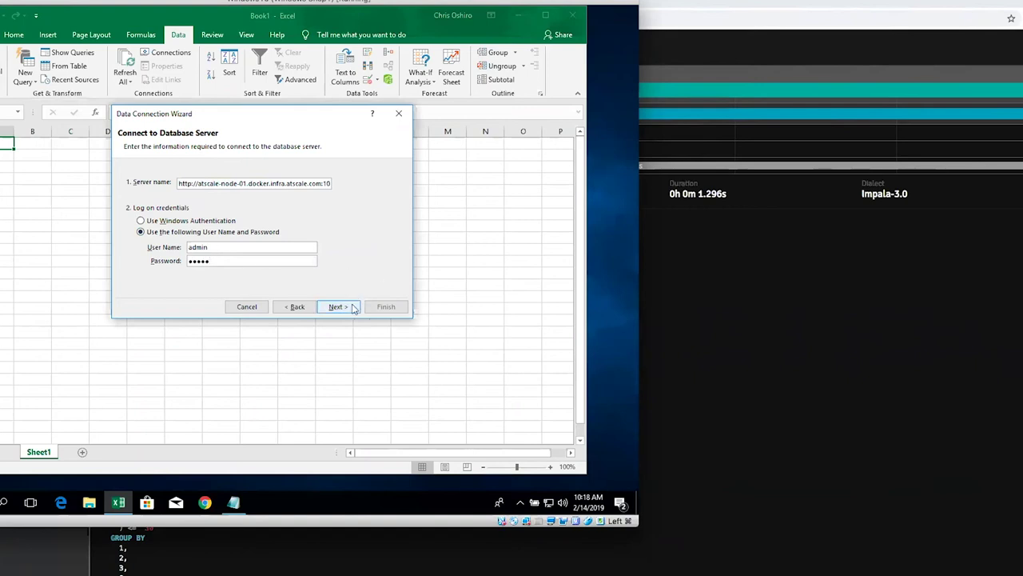
pyautogui.click(337, 306)
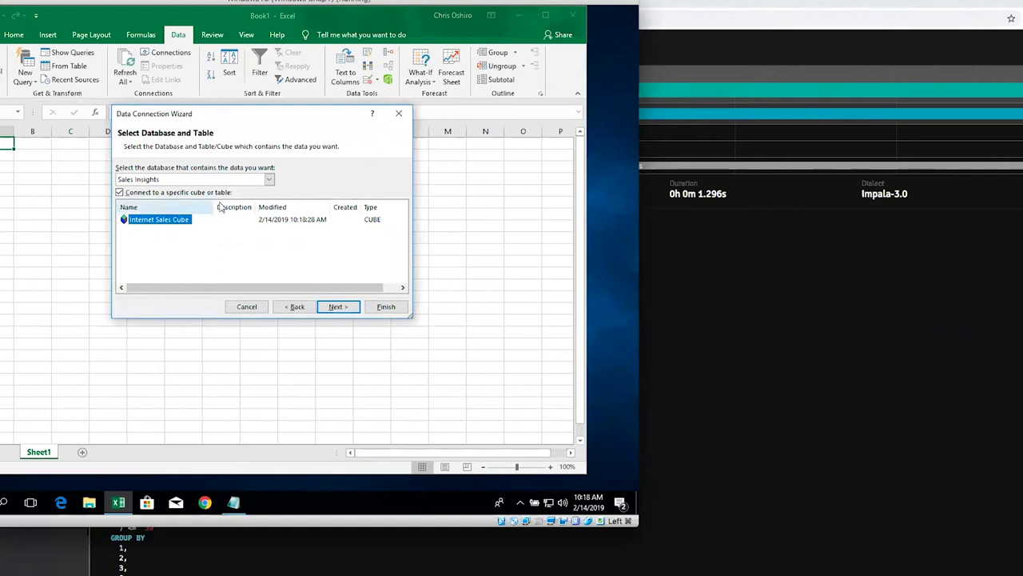
# Step: Select the Sales Insights database and Internet Sales Cube, then finish the wizard
pyautogui.click(266, 181)
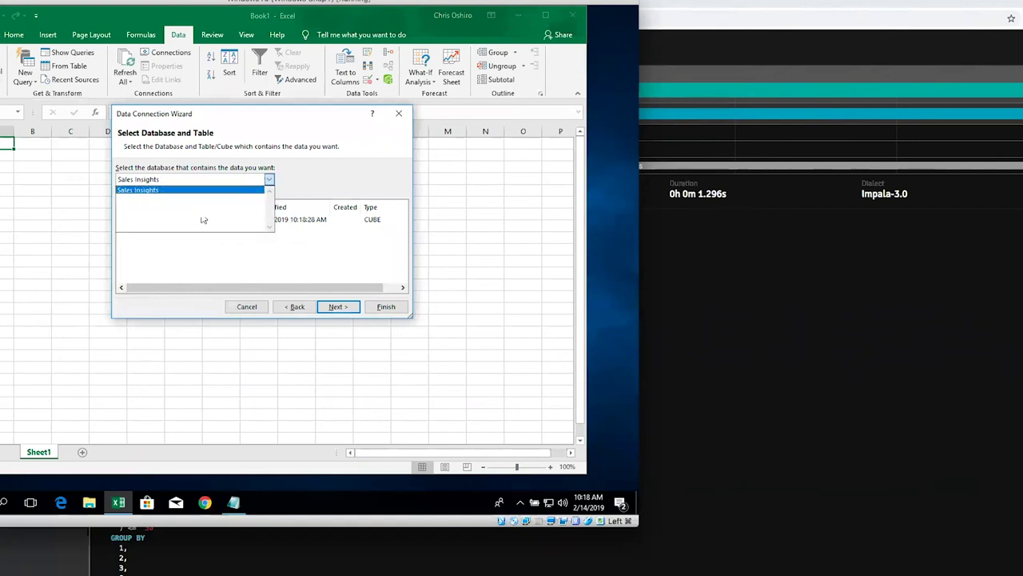
pyautogui.click(181, 263)
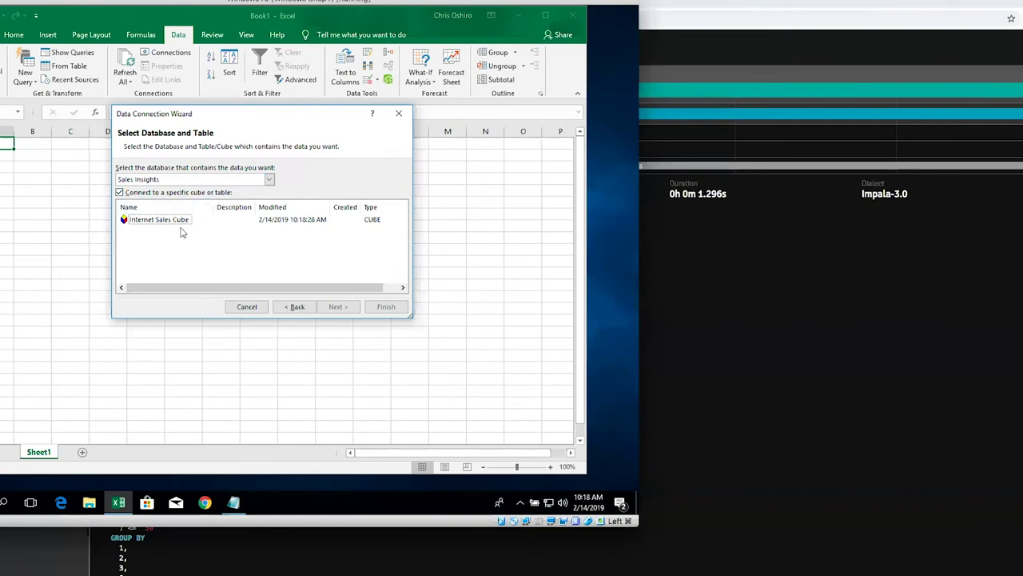
pyautogui.click(161, 227)
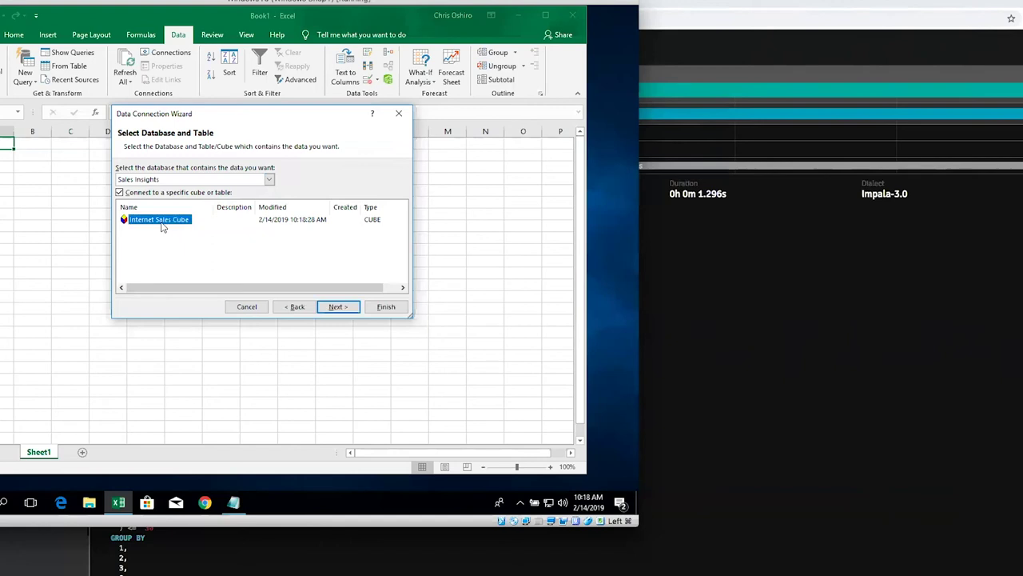
pyautogui.click(401, 311)
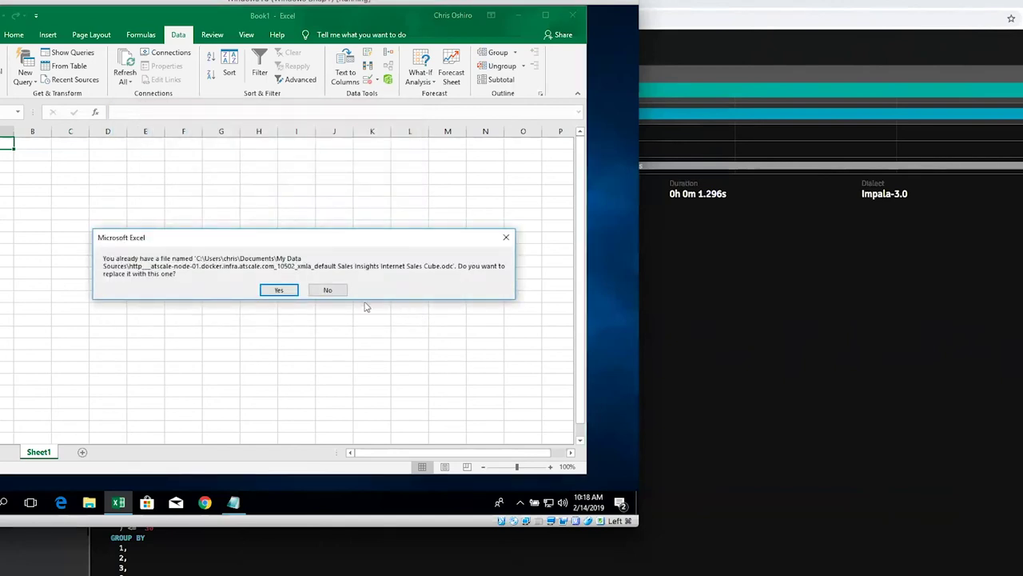
# Step: Replace the existing .odc file and create a PivotTable at $A$1 on the existing sheet
pyautogui.click(288, 292)
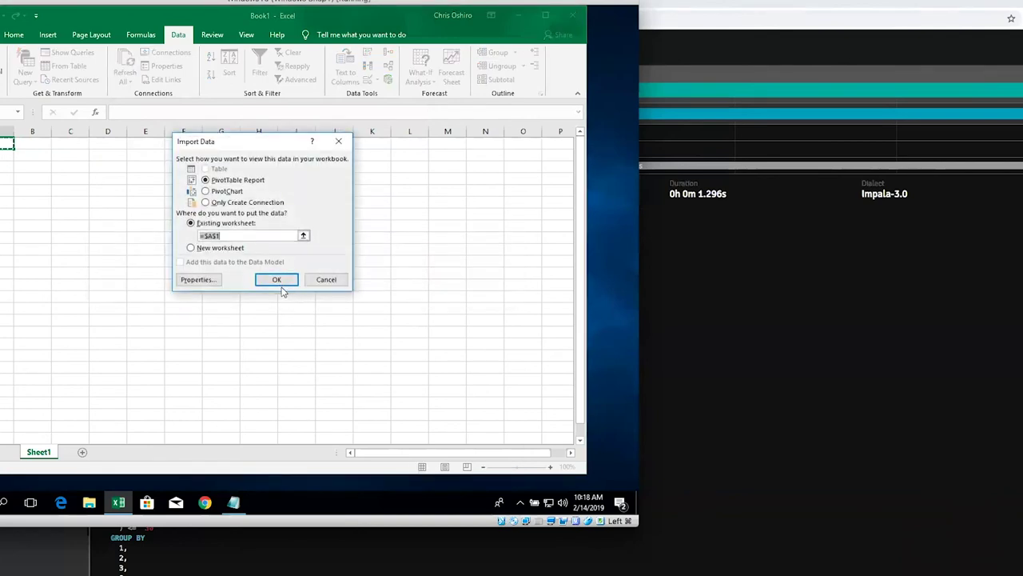
pyautogui.click(276, 280)
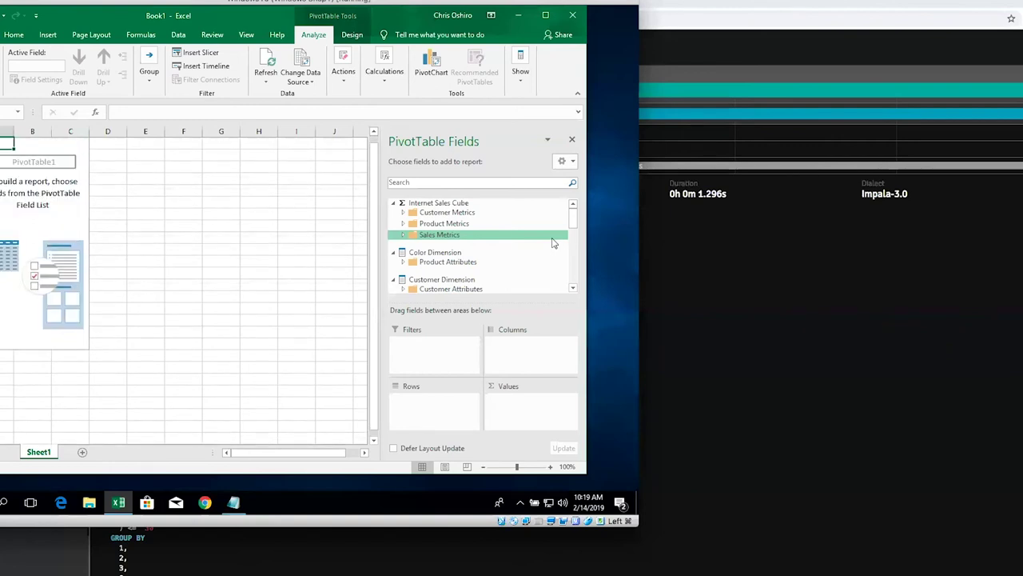
pyautogui.moveTo(574, 220); pyautogui.dragTo(572, 284)
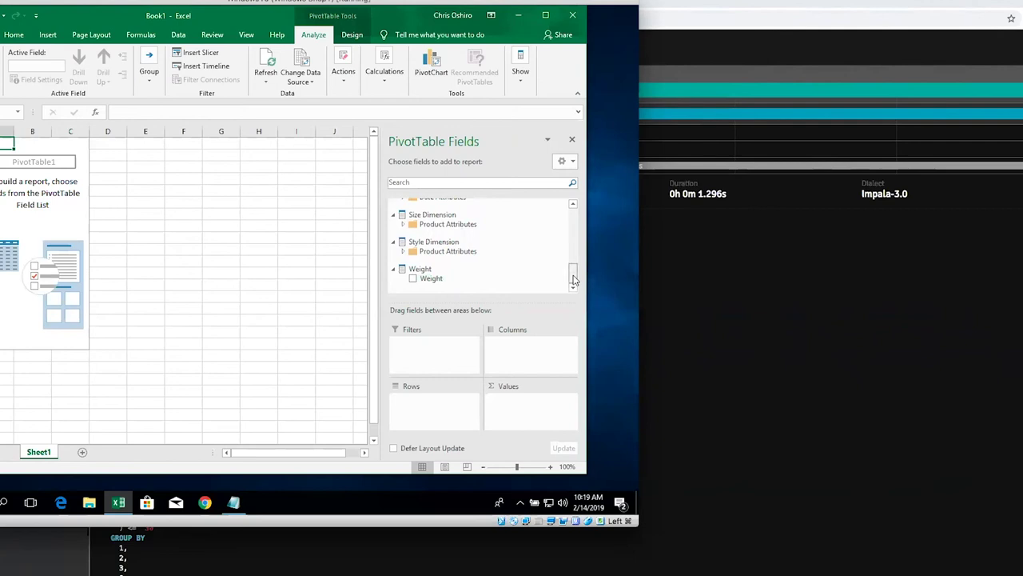
pyautogui.moveTo(574, 279); pyautogui.dragTo(575, 209)
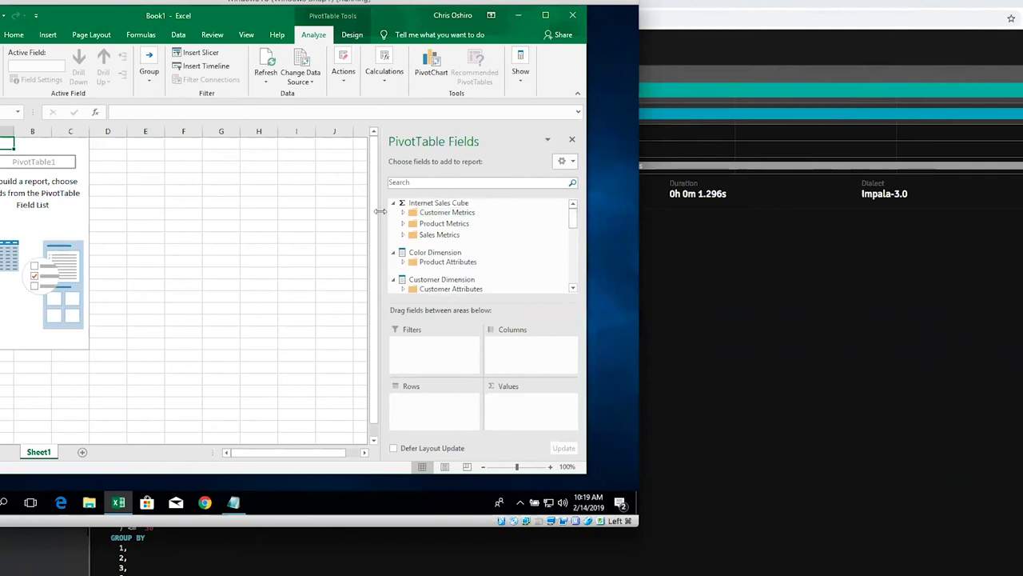
# Step: Add Order Quantity and Sales Amount from Sales Metrics to the pivot values
pyautogui.click(404, 235)
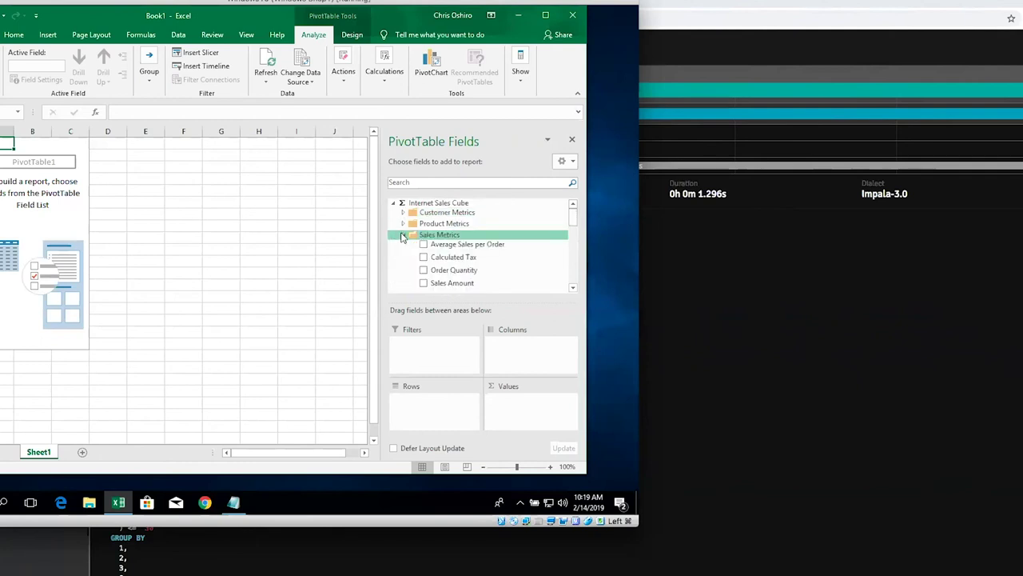
pyautogui.click(423, 269)
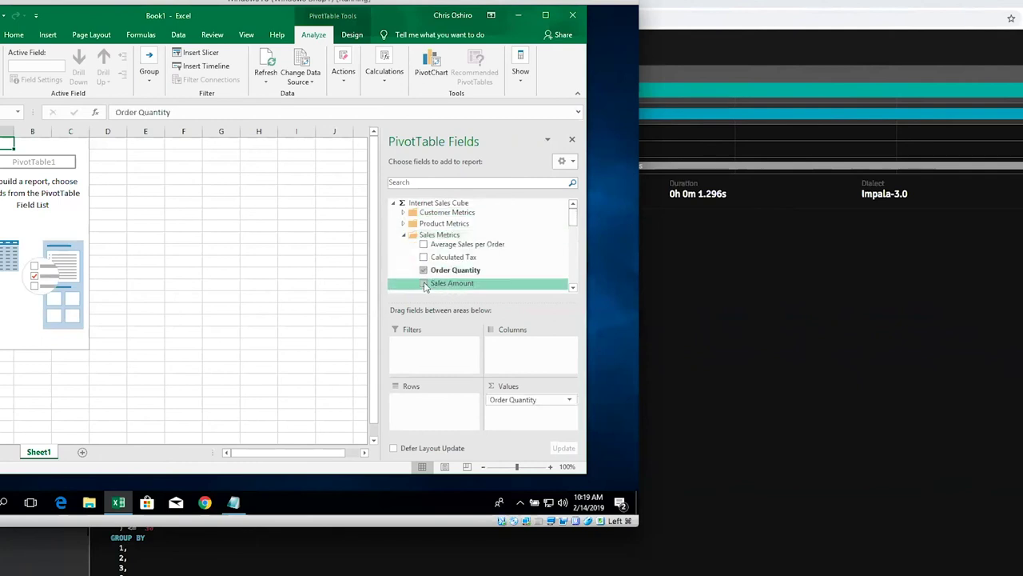
pyautogui.click(424, 284)
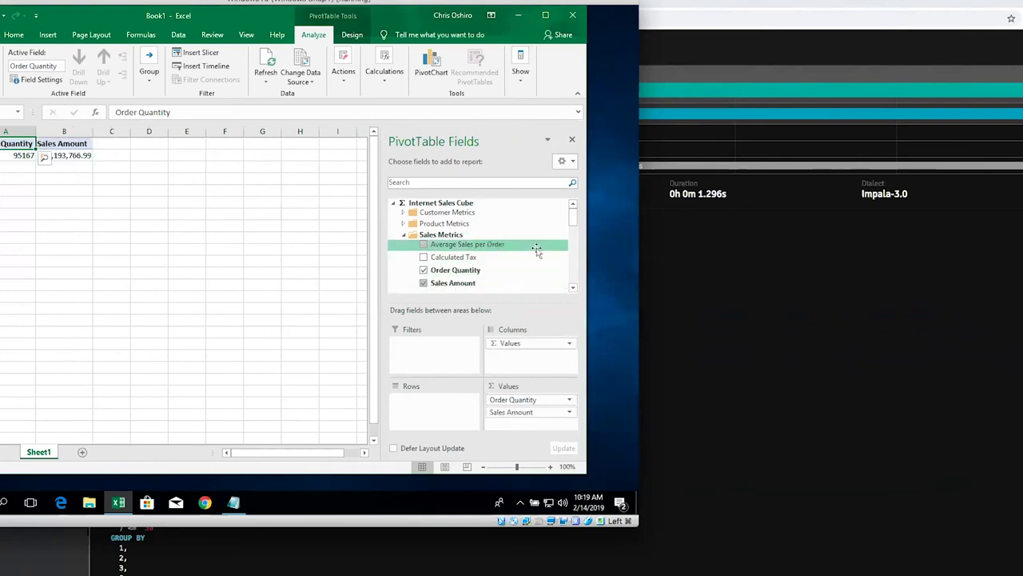
# Step: Put Product Hierarchy on the rows and drill into the M line's Mountain products
pyautogui.moveTo(572, 221); pyautogui.dragTo(572, 270)
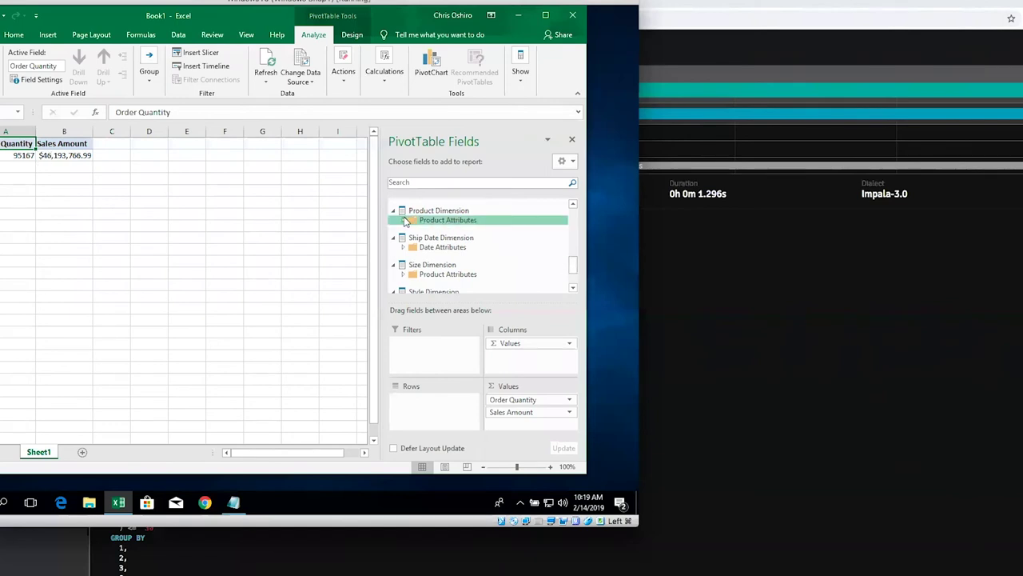
pyautogui.click(404, 220)
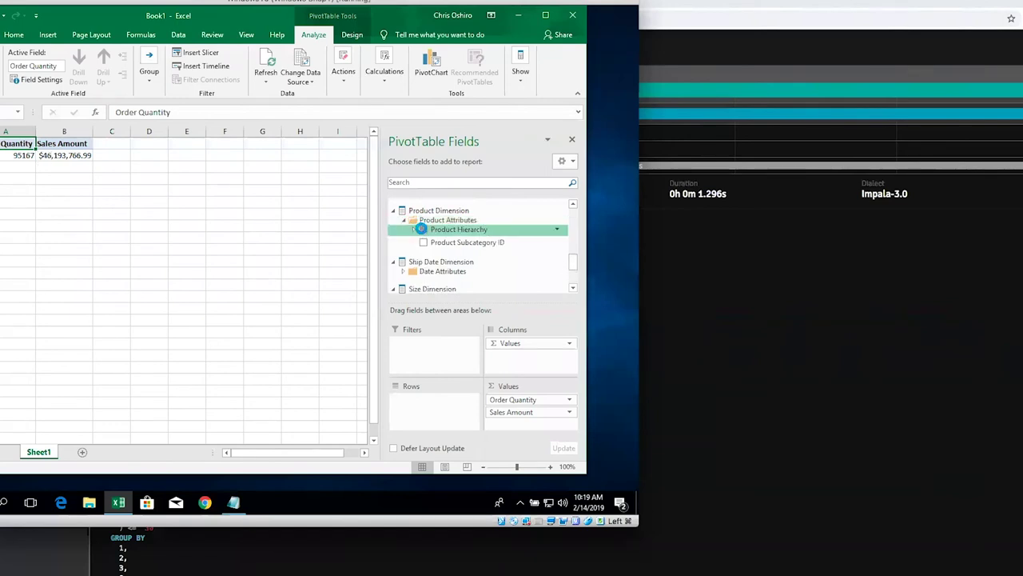
pyautogui.click(423, 230)
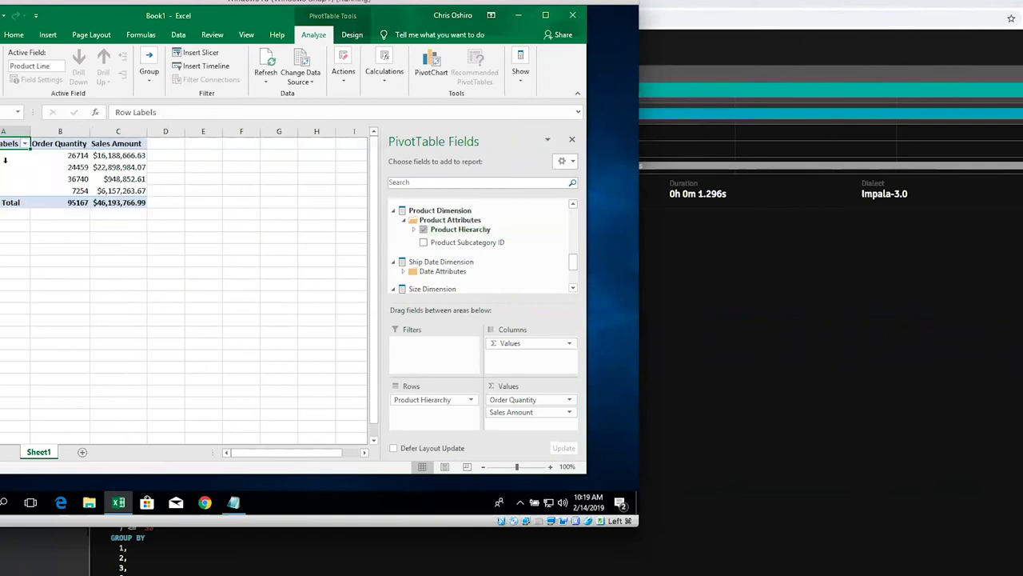
pyautogui.doubleClick(14, 155)
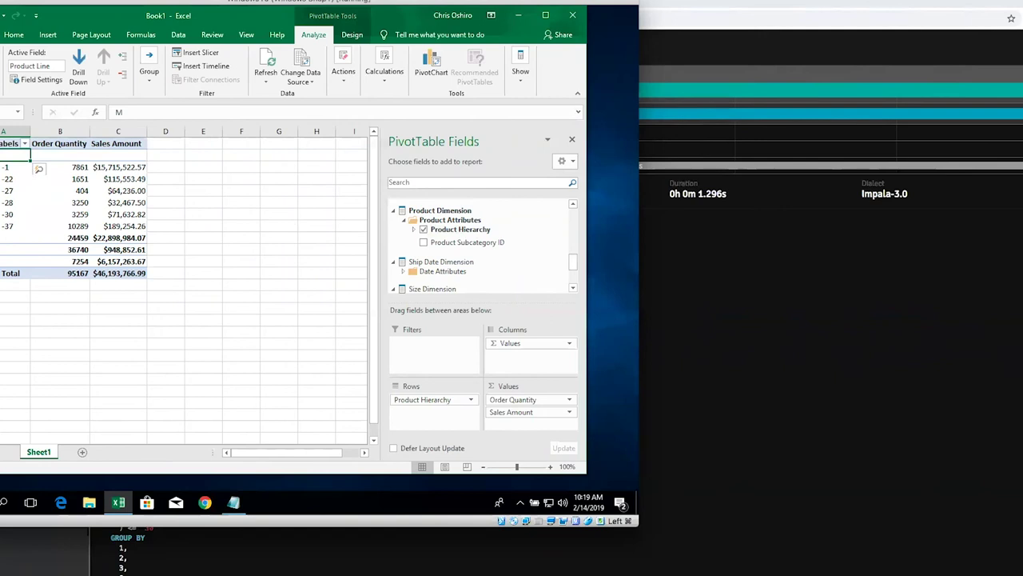
pyautogui.doubleClick(14, 167)
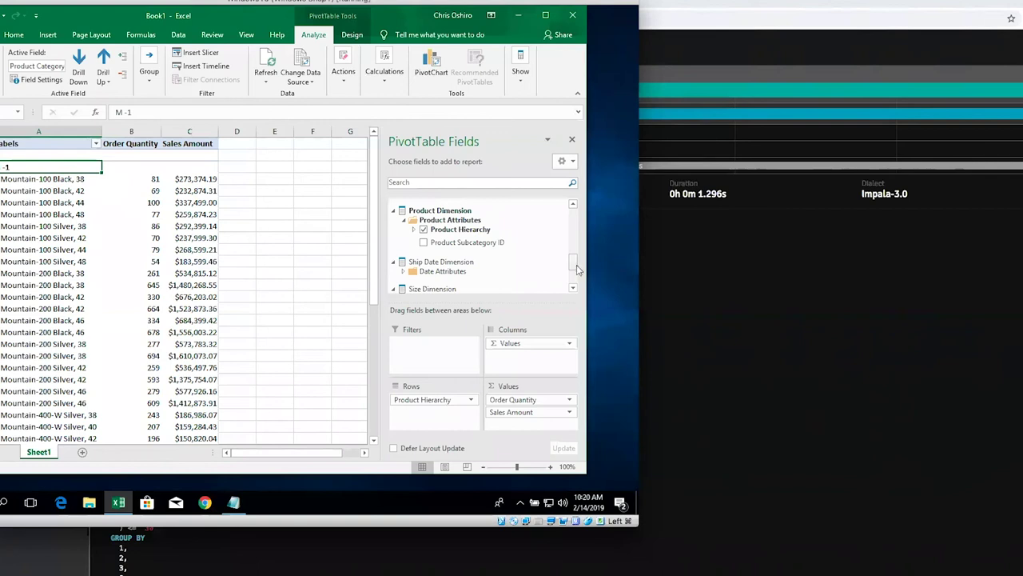
# Step: Add Weight as a pivot report filter and browse its values, leaving it at All
pyautogui.moveTo(577, 269); pyautogui.dragTo(574, 284)
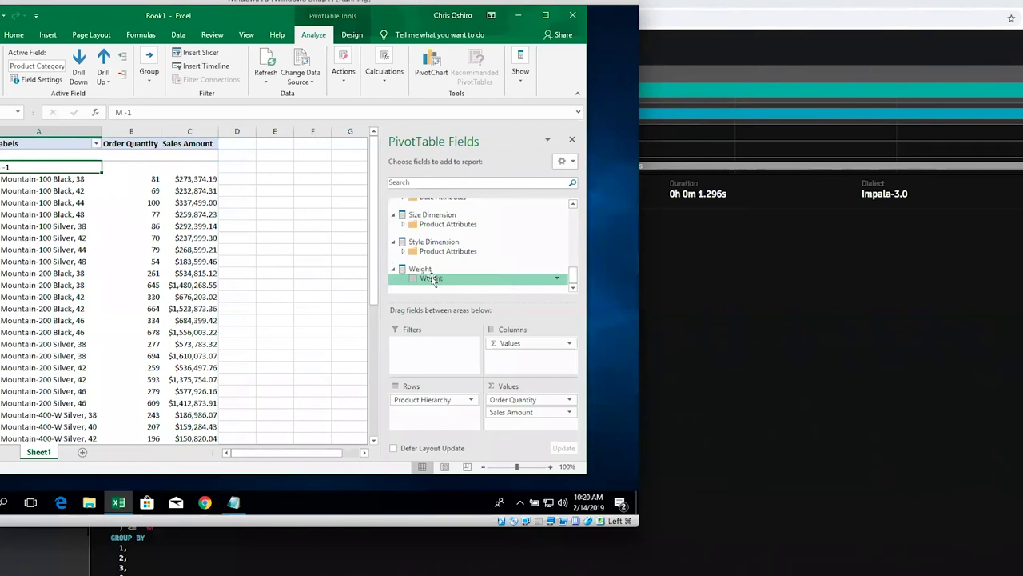
pyautogui.moveTo(432, 278); pyautogui.dragTo(446, 344)
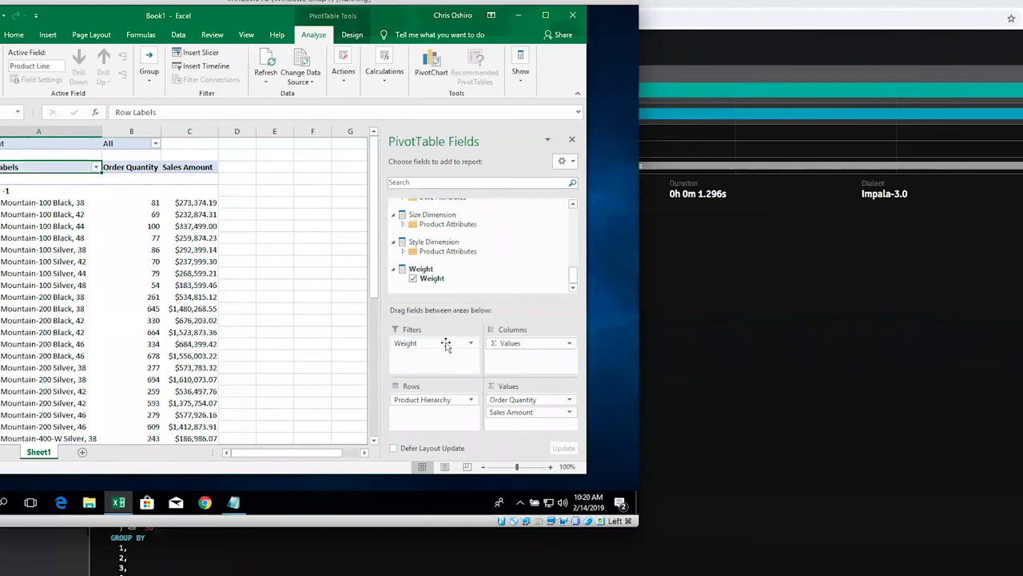
pyautogui.click(156, 143)
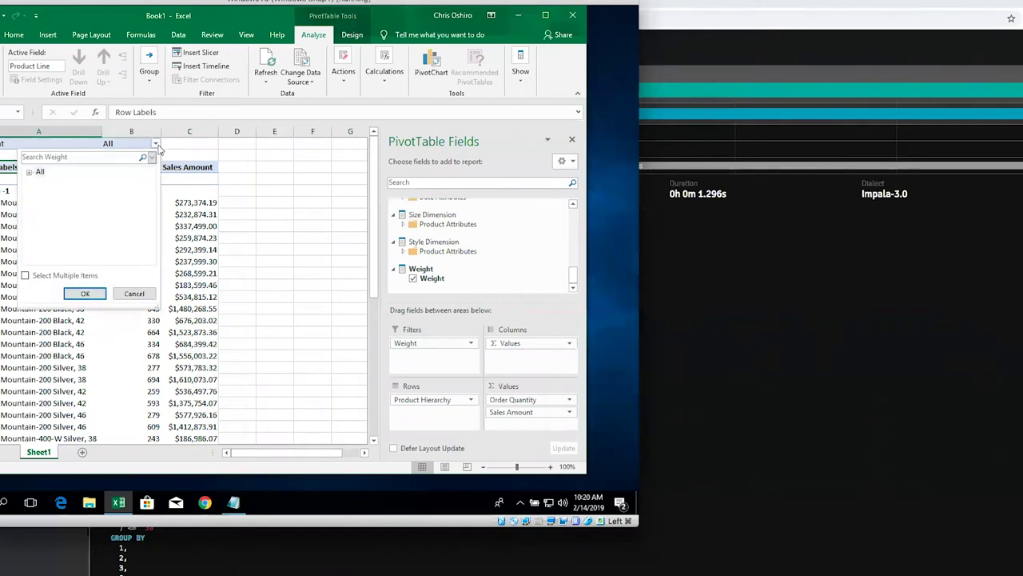
pyautogui.click(30, 172)
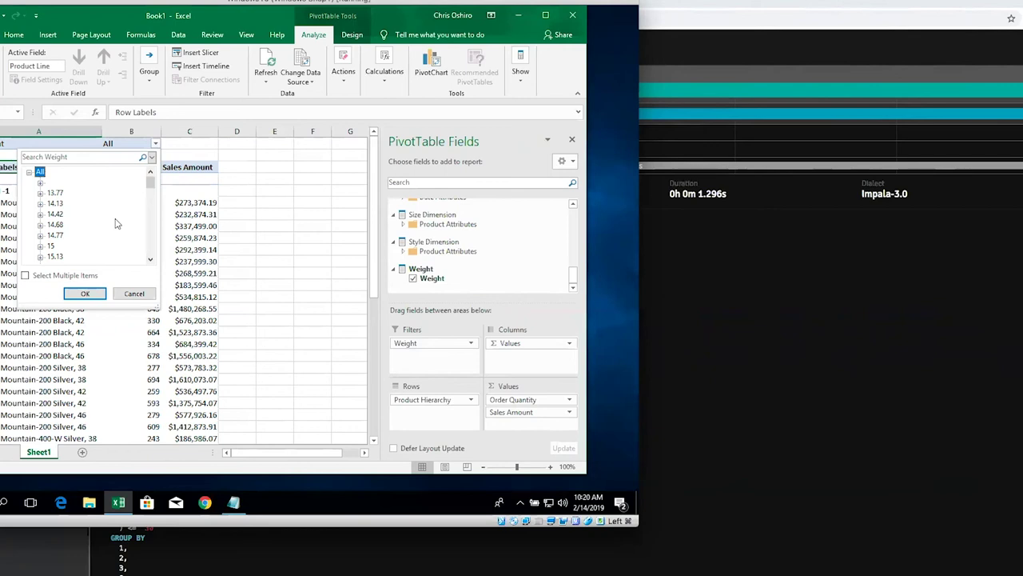
pyautogui.press('Escape')
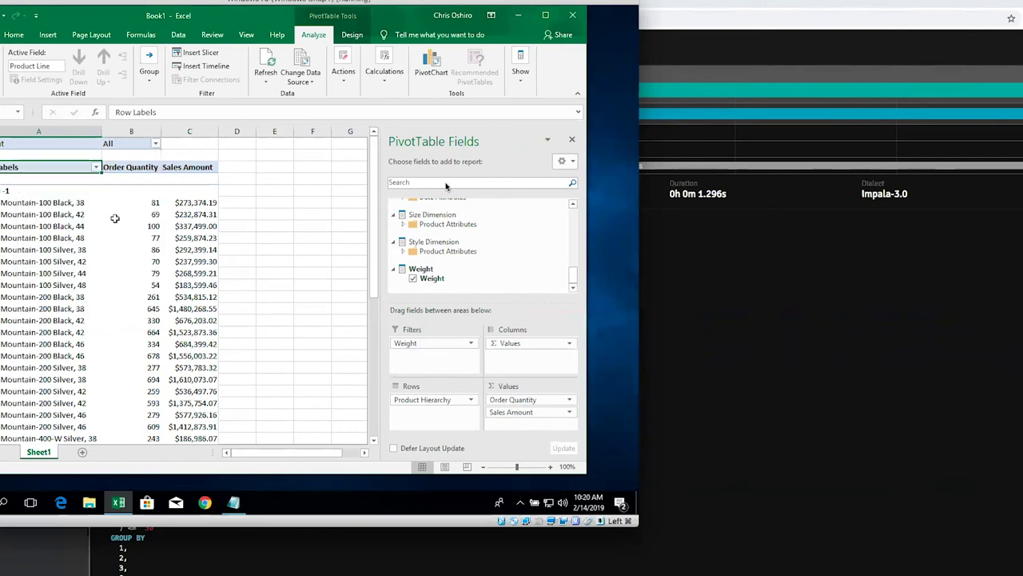
# Step: Return to the AtScale Queries page and collapse the admin query's timing chart
pyautogui.click(761, 32)
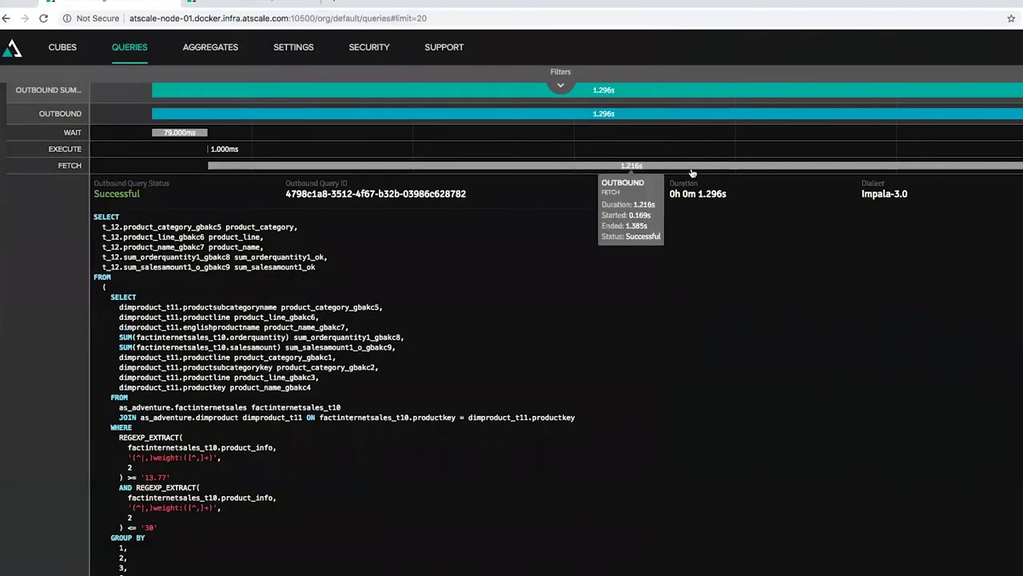
pyautogui.scroll(5, 690, 171)
pyautogui.scroll(-2, 936, 380)
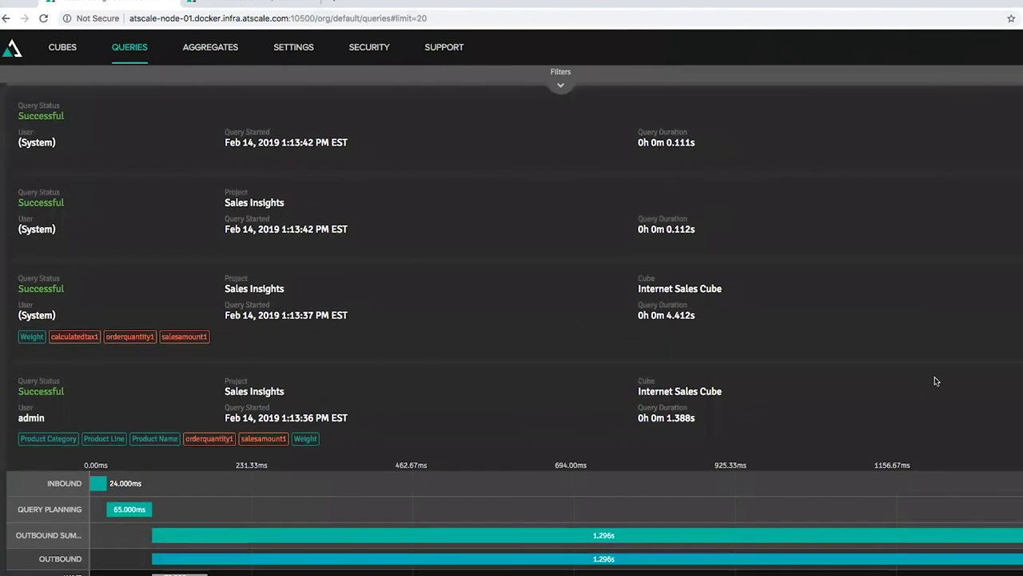
pyautogui.click(976, 411)
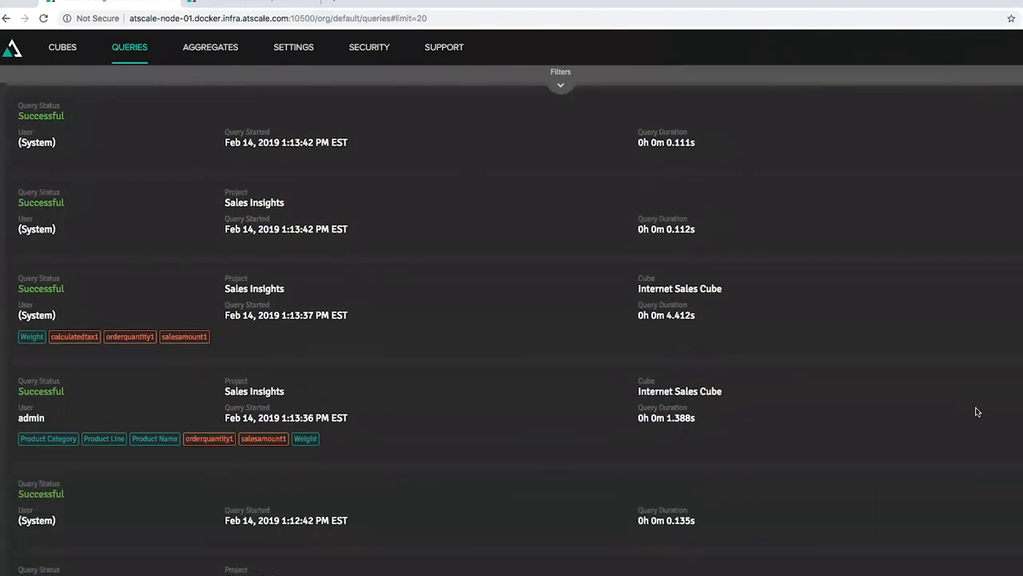
pyautogui.scroll(-2, 976, 412)
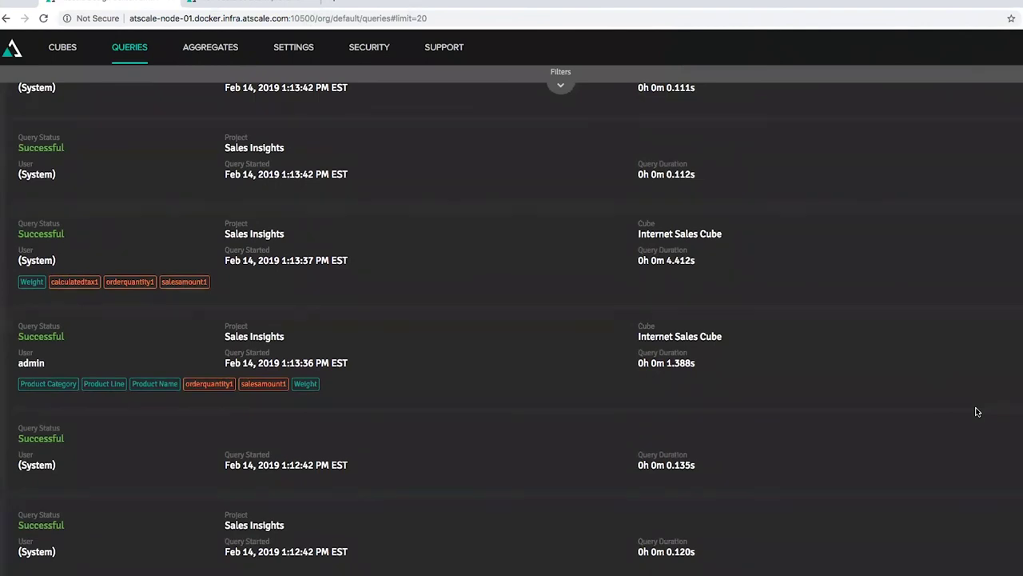
pyautogui.scroll(-6, 976, 411)
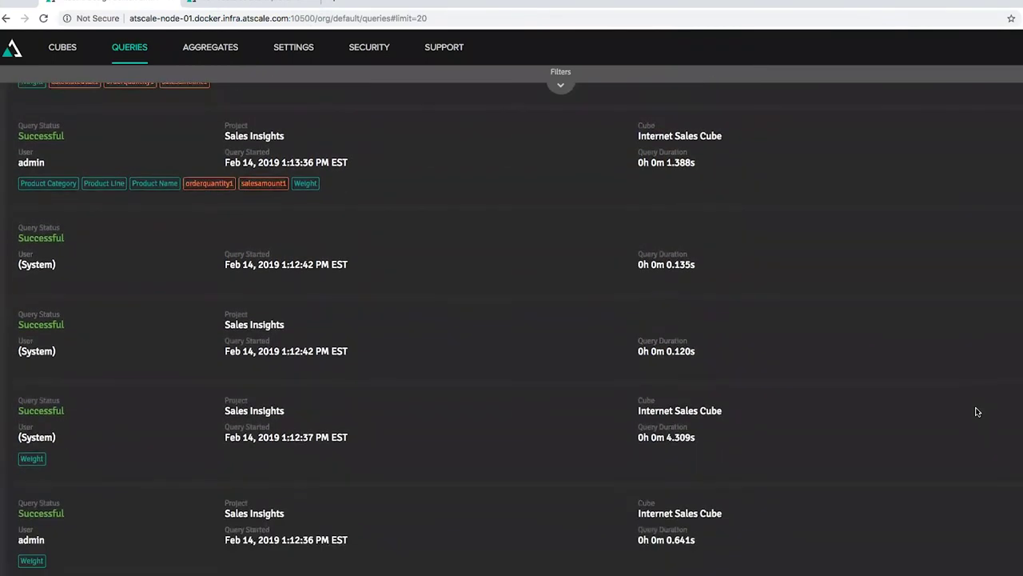
pyautogui.scroll(-4, 976, 412)
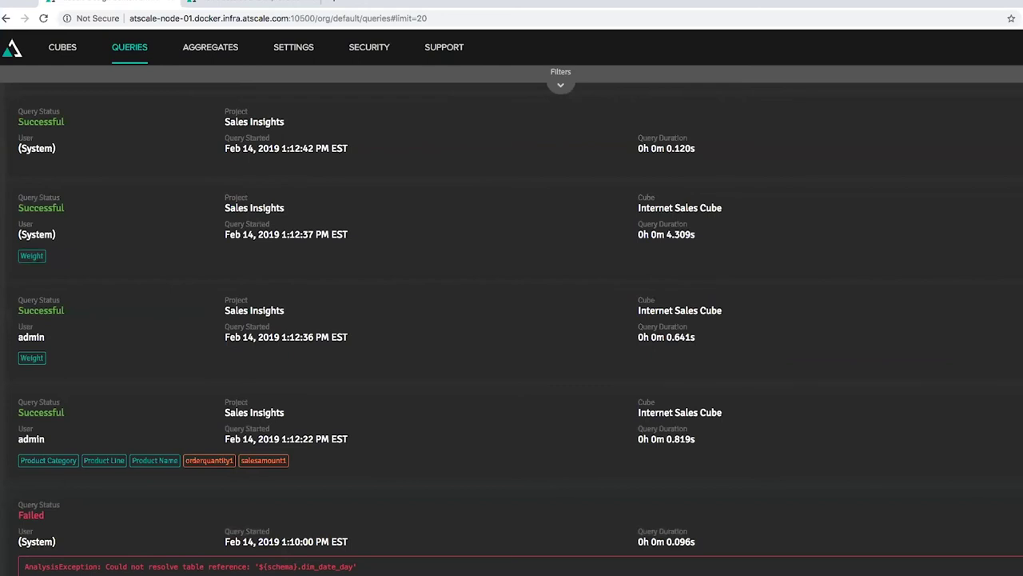
# Step: Inspect the 1:12:36 admin query's timing and outbound SQL, then collapse it
pyautogui.click(906, 360)
pyautogui.scroll(-2, 906, 360)
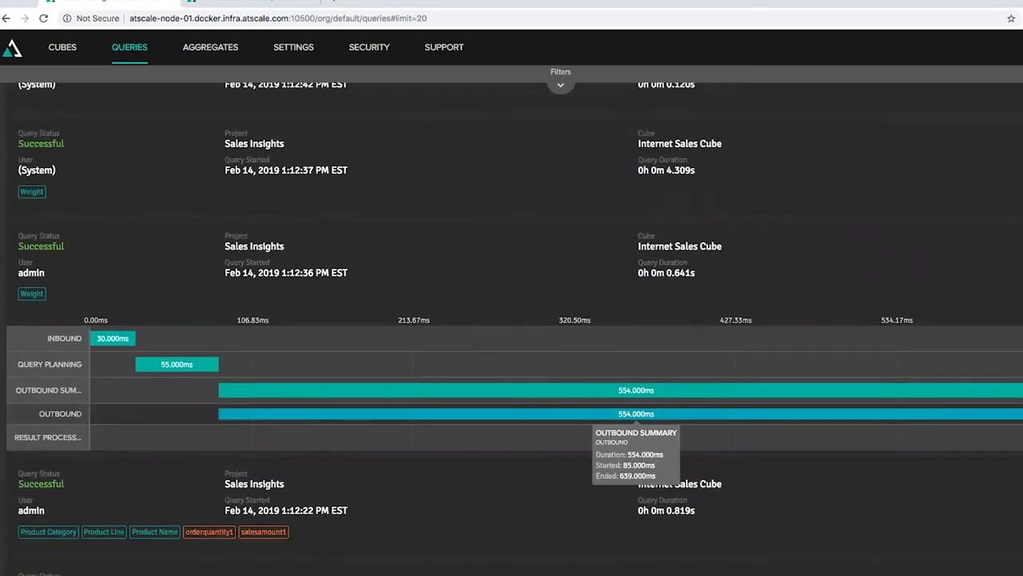
pyautogui.click(923, 392)
pyautogui.scroll(-2, 923, 393)
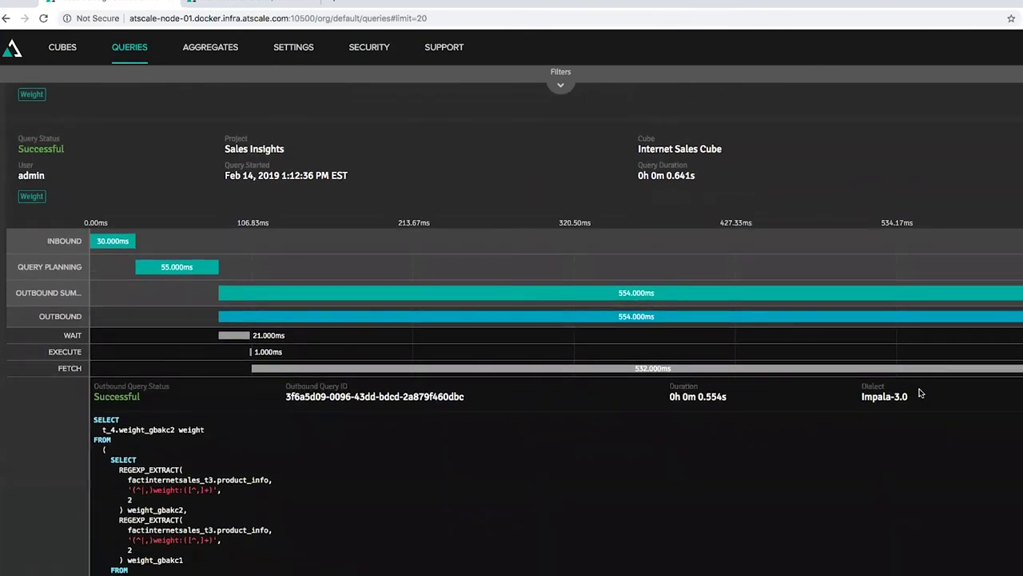
pyautogui.scroll(-3, 438, 482)
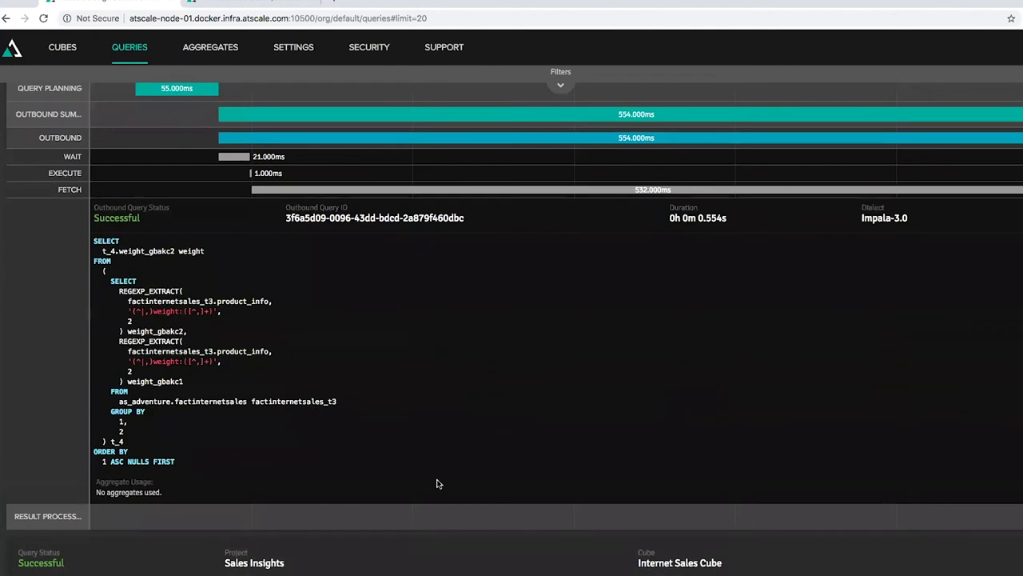
pyautogui.moveTo(201, 463); pyautogui.dragTo(94, 237)
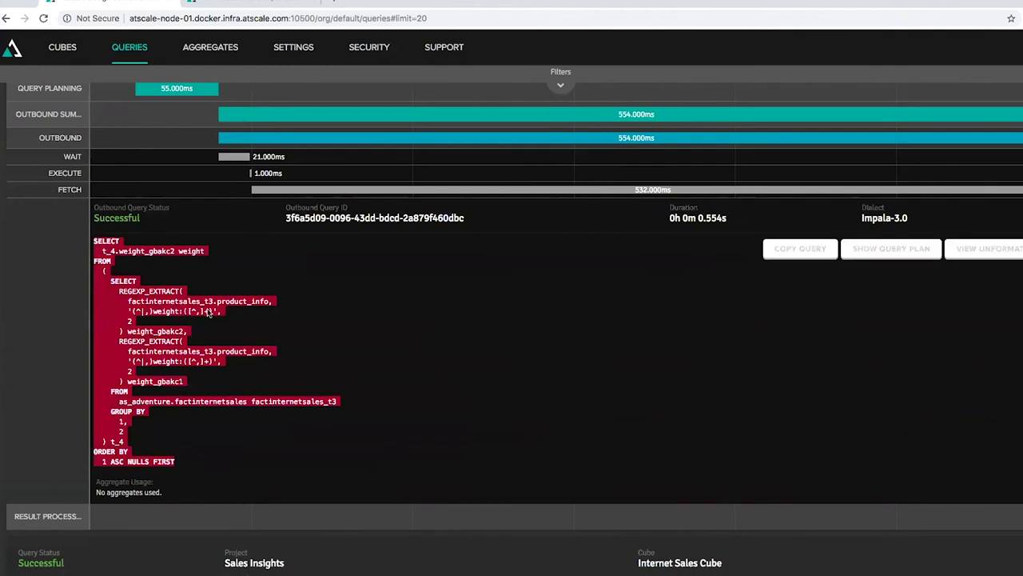
pyautogui.click(308, 304)
pyautogui.scroll(1, 349, 304)
pyautogui.scroll(2, 350, 303)
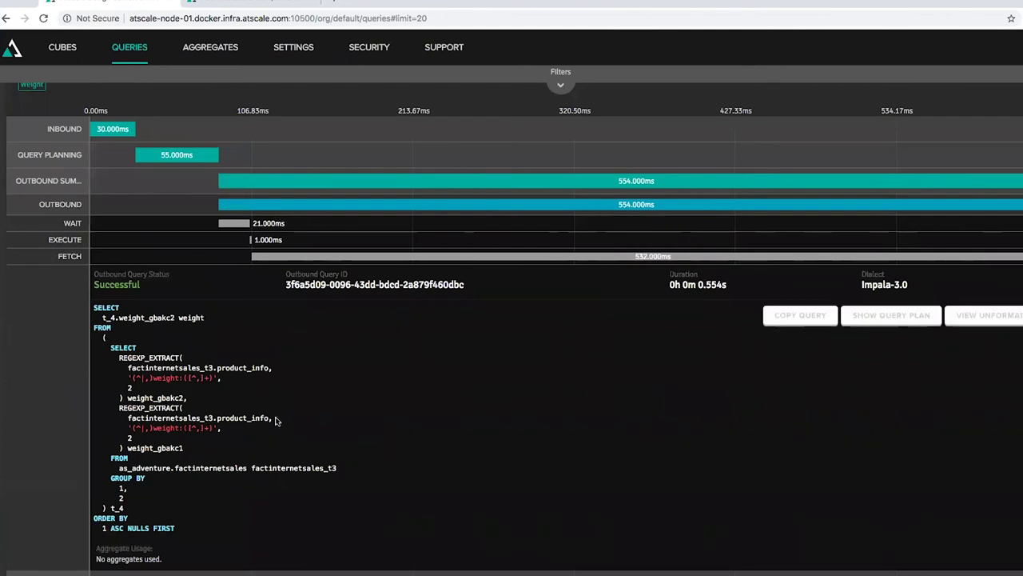
pyautogui.scroll(3, 334, 419)
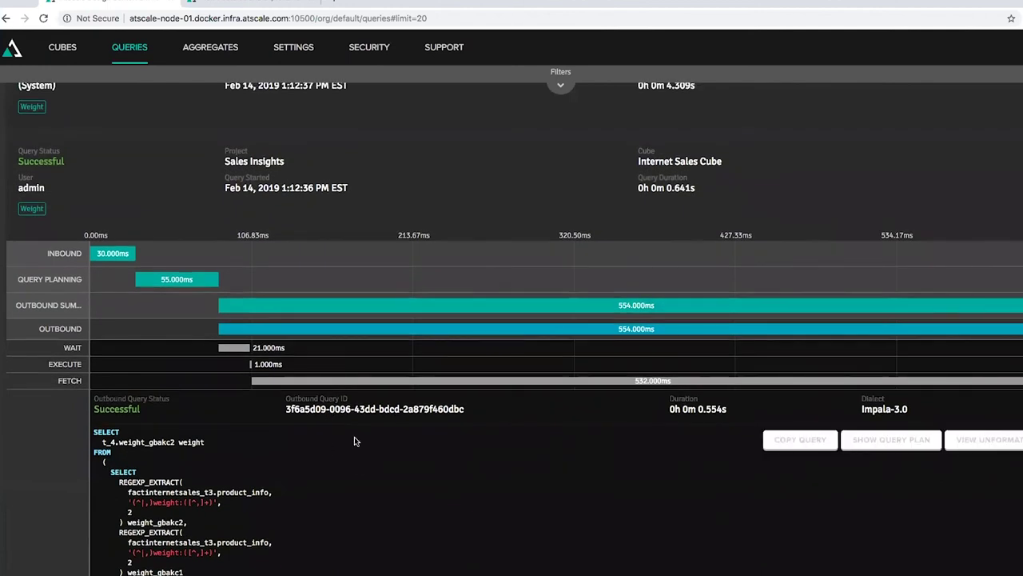
pyautogui.click(767, 207)
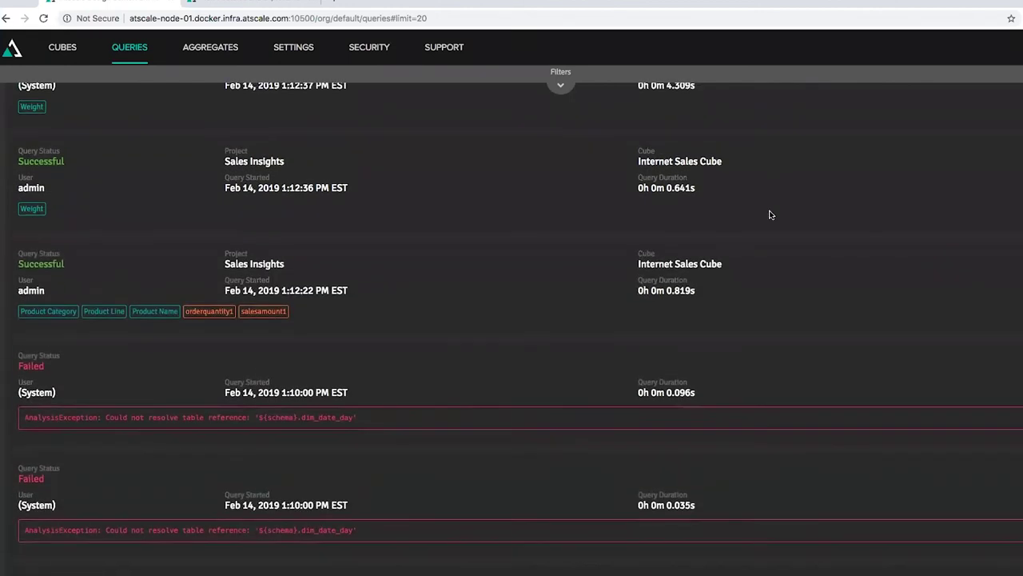
pyautogui.scroll(3, 771, 214)
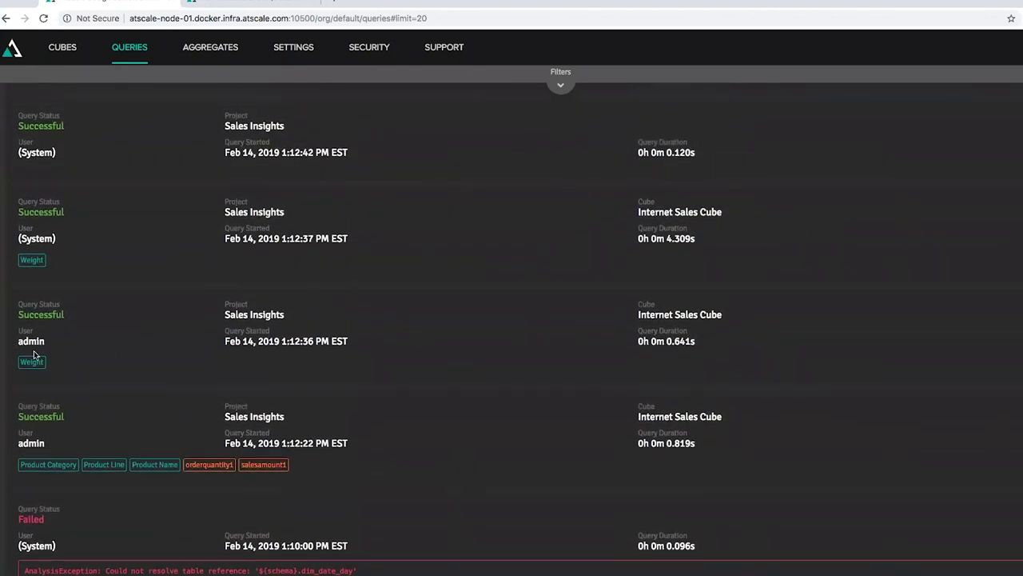
pyautogui.scroll(2, 155, 344)
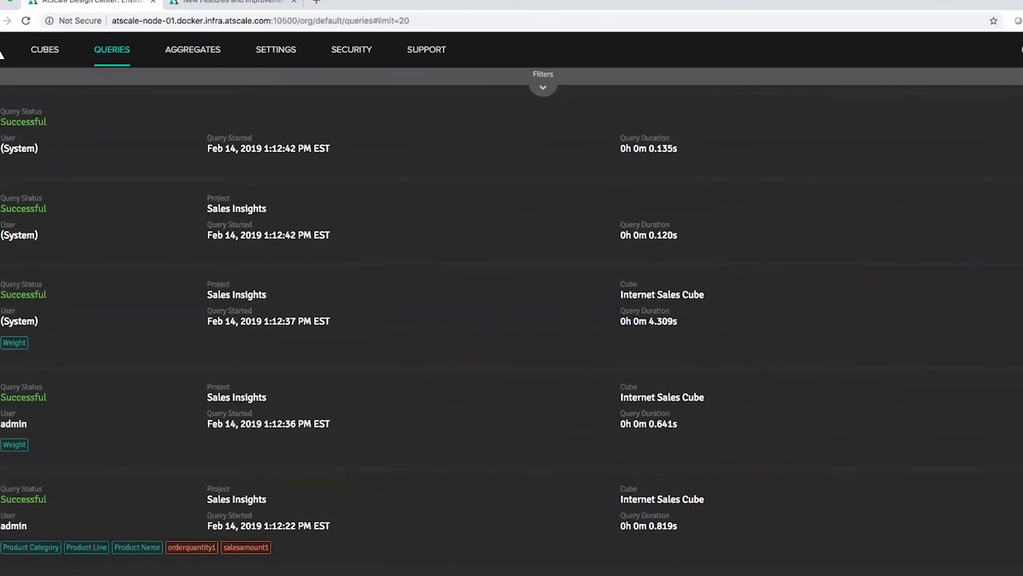
# Step: Inspect the 1:12:37 System query's timing, outbound SQL and inbound details, then collapse it
pyautogui.click(944, 362)
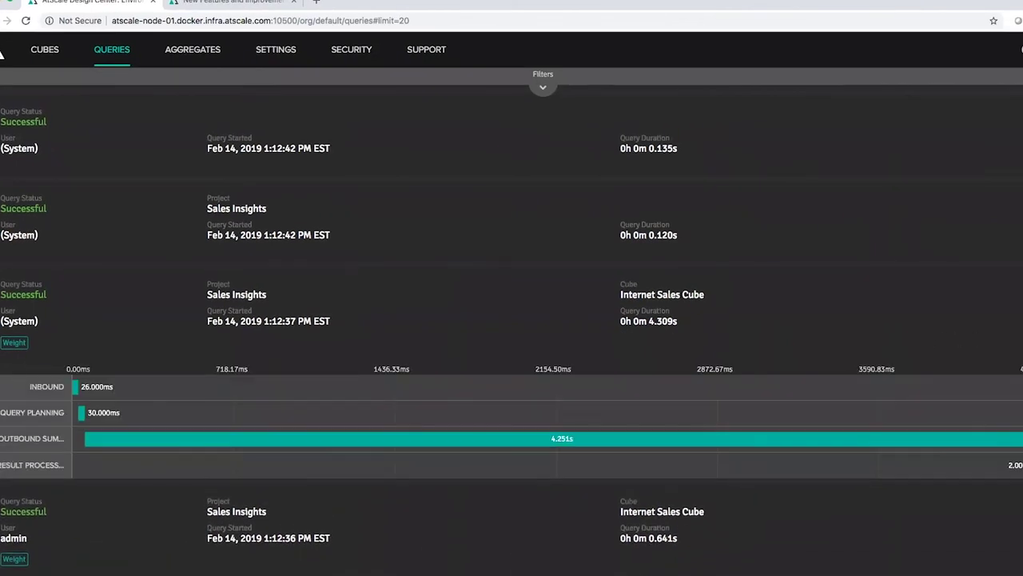
pyautogui.scroll(-1, 943, 364)
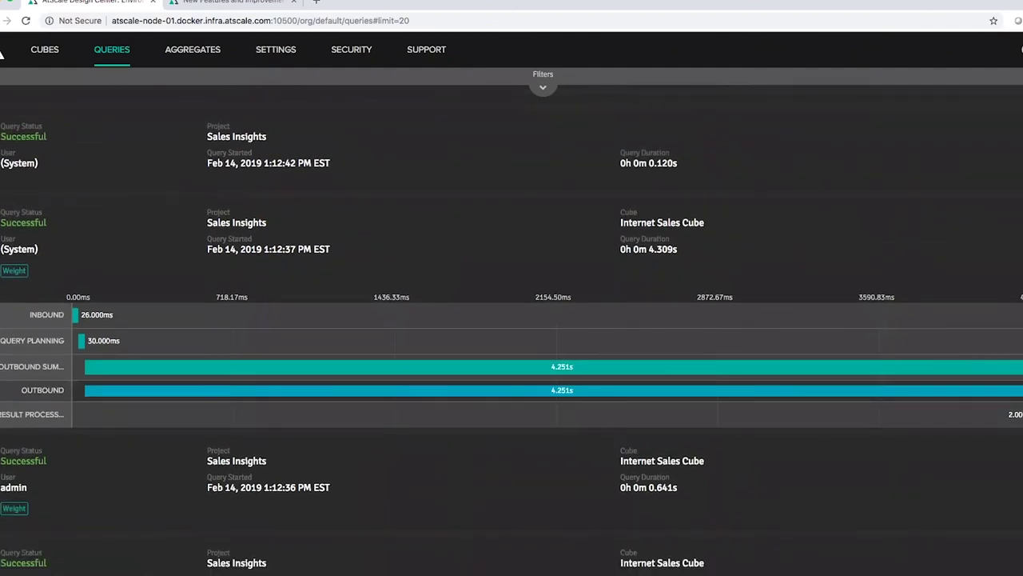
pyautogui.click(910, 372)
pyautogui.scroll(-2, 911, 374)
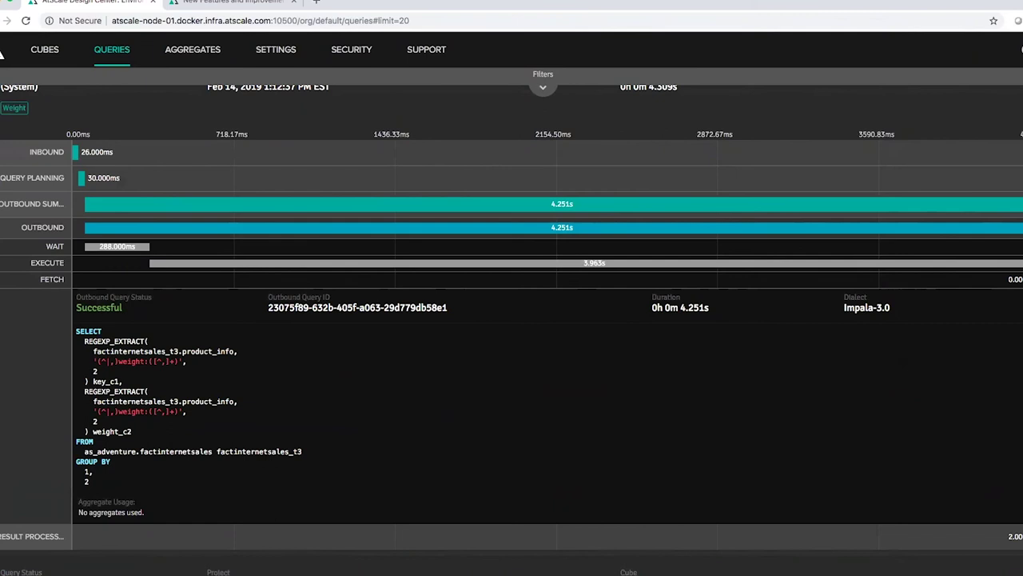
pyautogui.click(1012, 150)
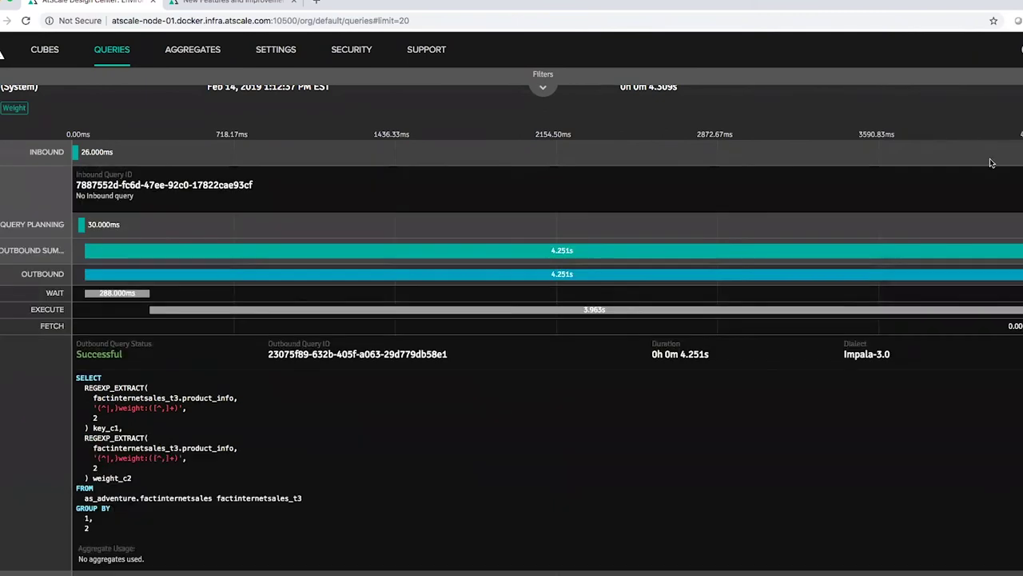
pyautogui.click(1012, 151)
pyautogui.scroll(1, 511, 320)
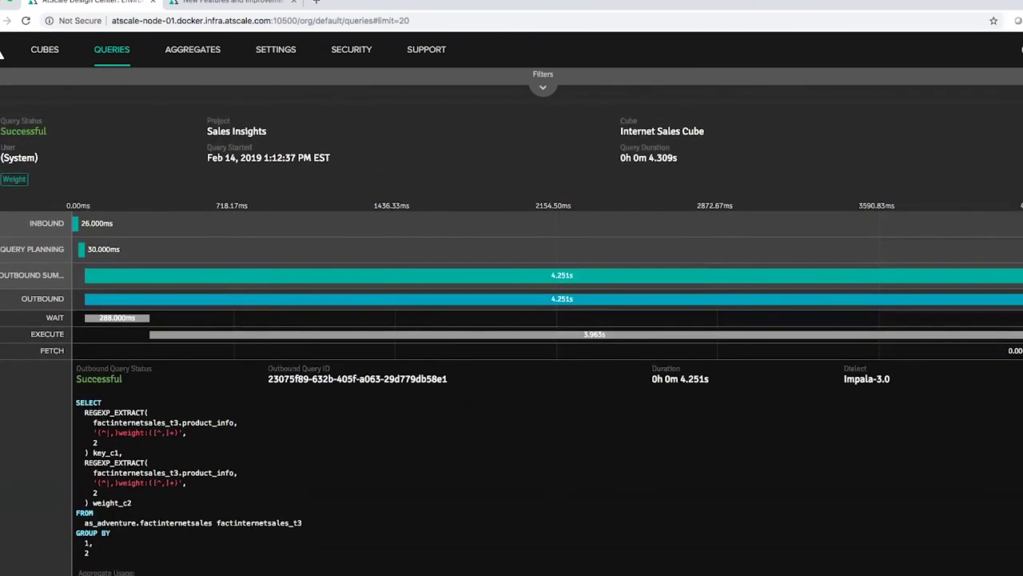
pyautogui.click(960, 172)
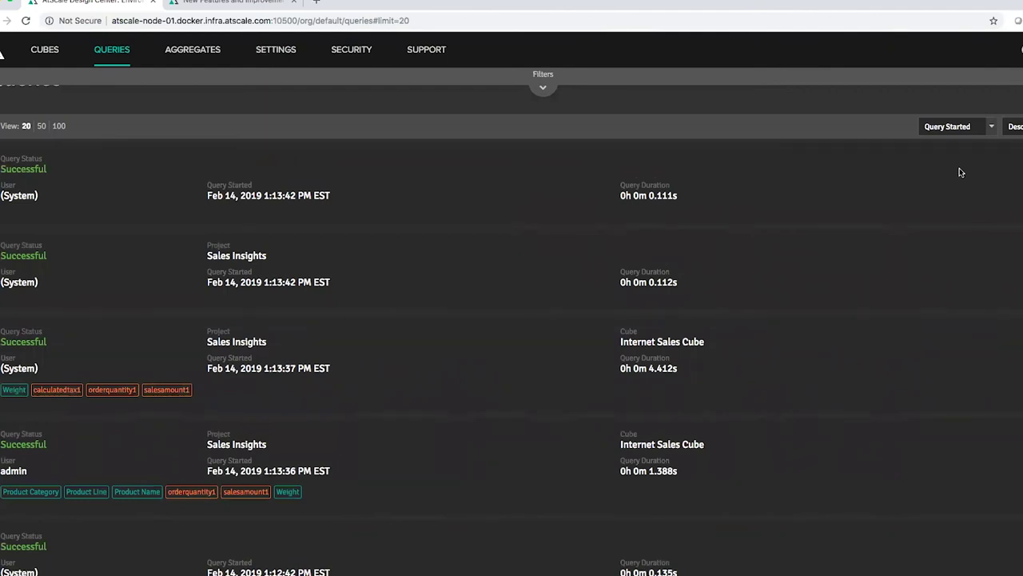
pyautogui.scroll(1, 960, 172)
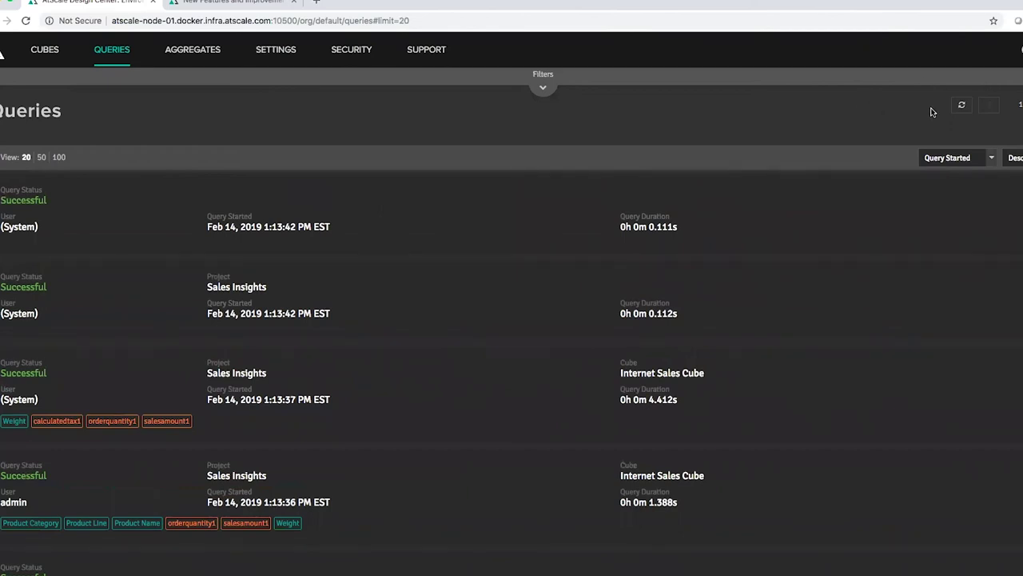
# Step: Refresh the query list to show the newest queries
pyautogui.click(964, 107)
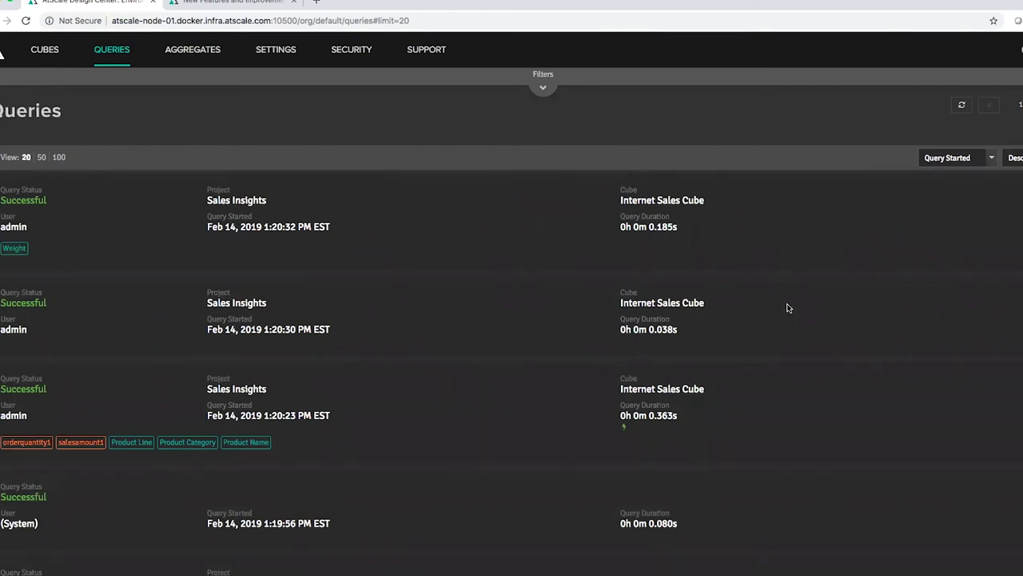
pyautogui.scroll(-6, 790, 311)
pyautogui.scroll(-6, 790, 310)
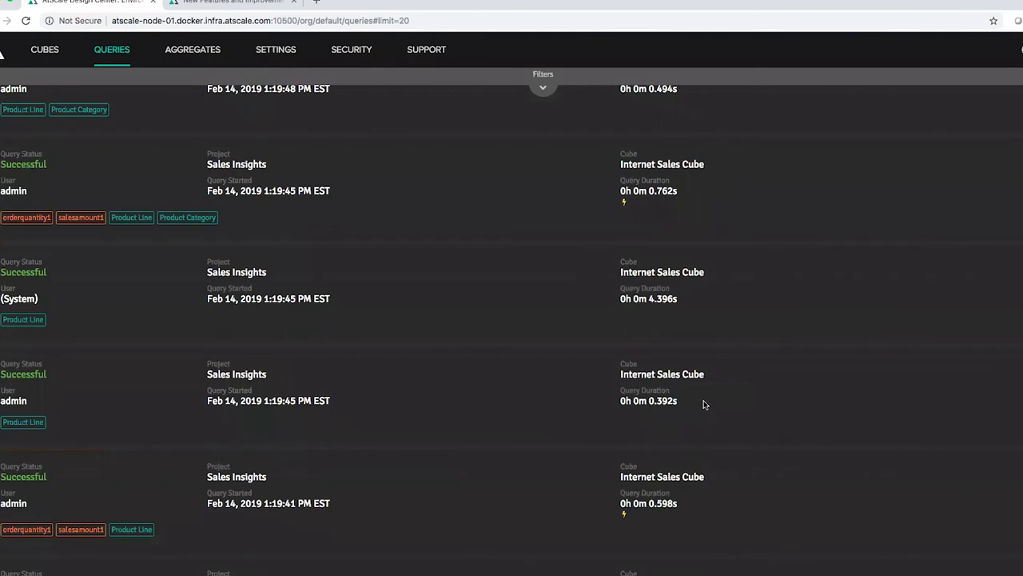
pyautogui.scroll(10, 773, 392)
pyautogui.scroll(3, 773, 393)
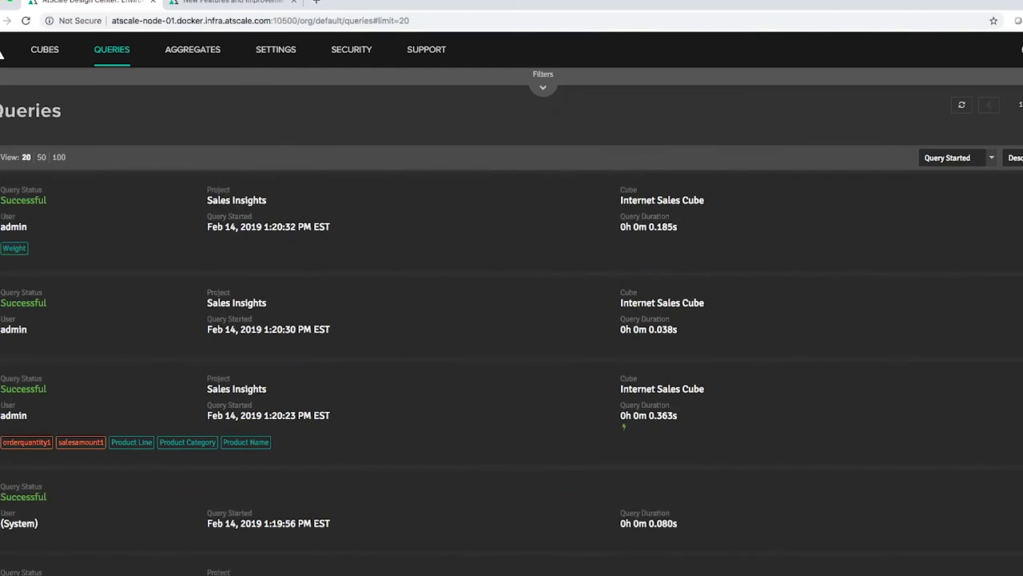
# Step: Expand the latest query's outbound SQL and open aggregate table as_agg_7d212012_wght
pyautogui.click(998, 240)
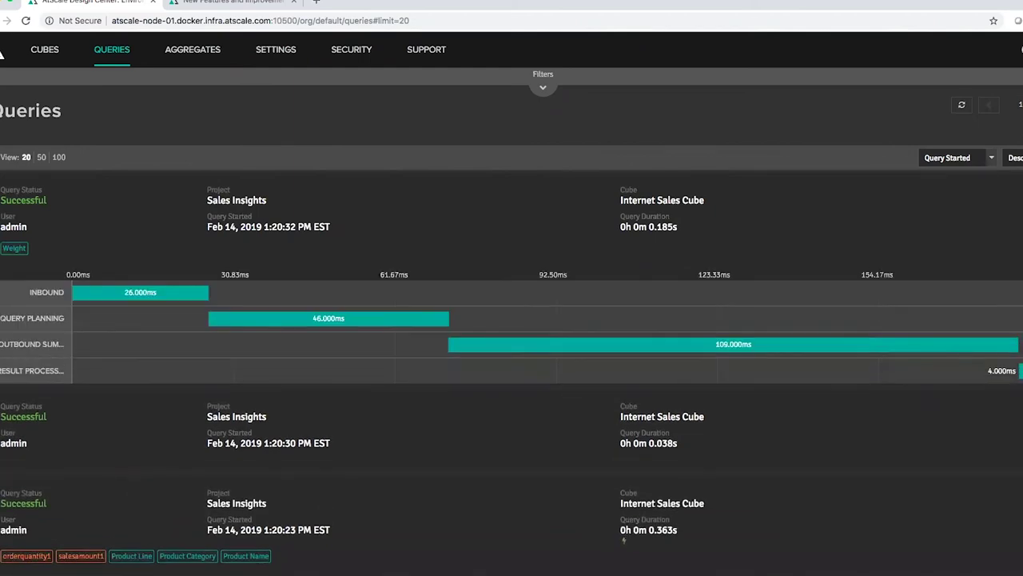
pyautogui.scroll(-1, 999, 243)
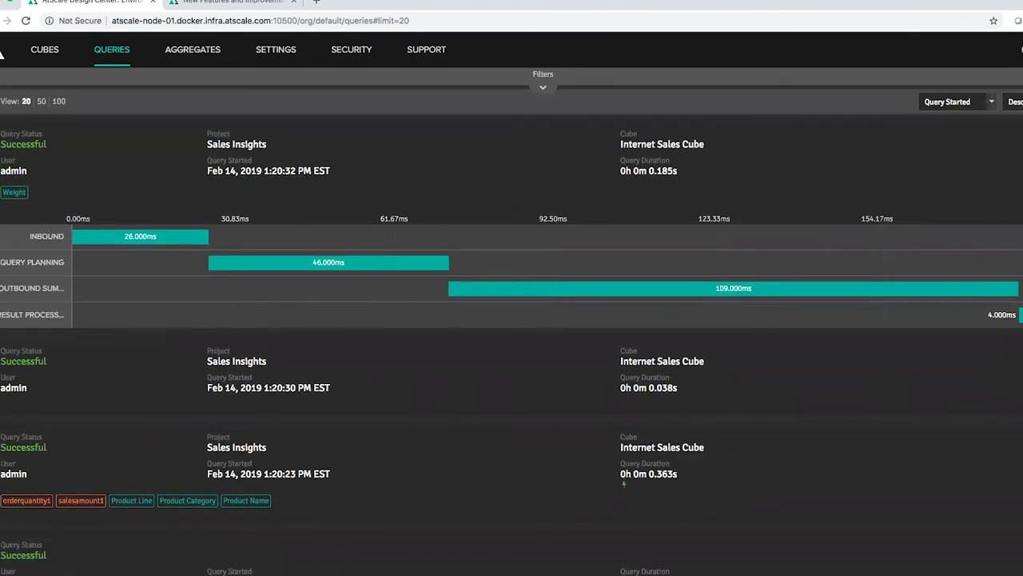
pyautogui.click(922, 311)
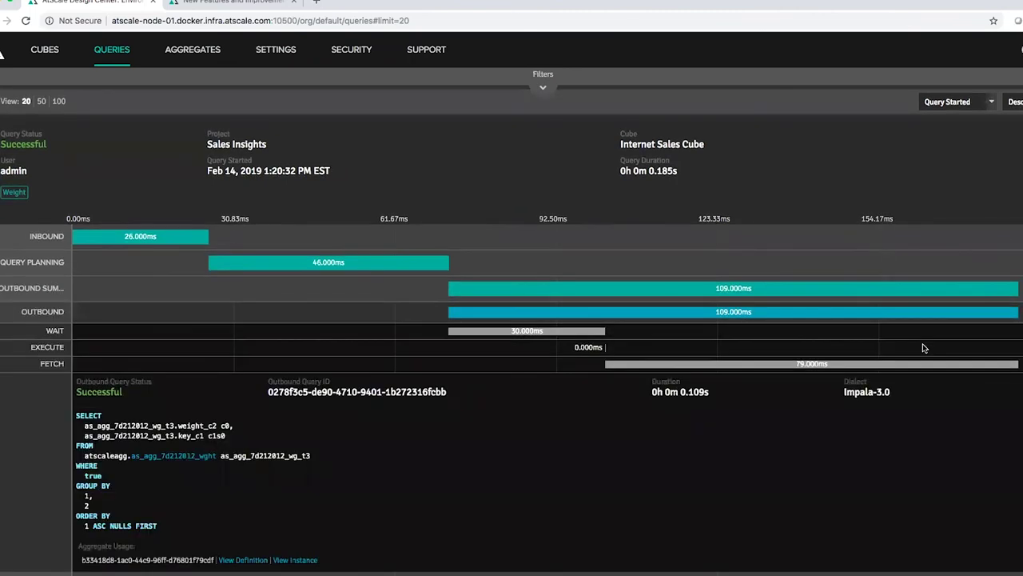
pyautogui.scroll(-1, 923, 347)
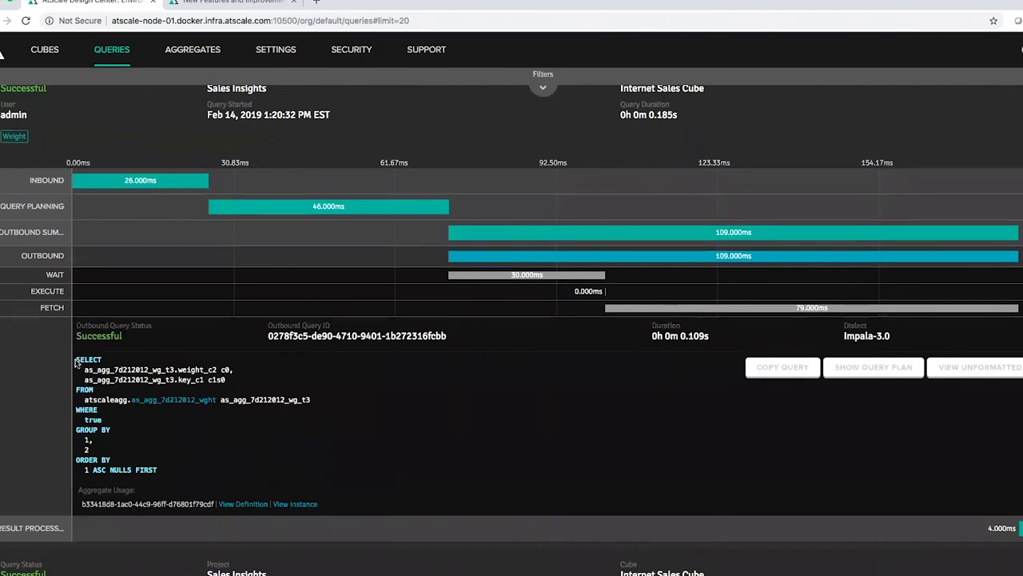
pyautogui.moveTo(75, 360); pyautogui.dragTo(163, 469)
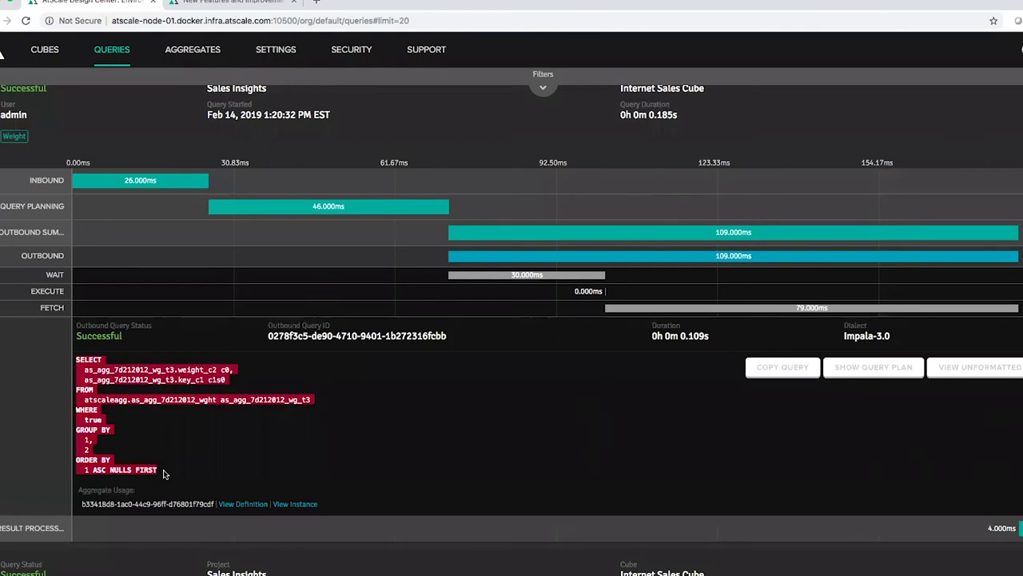
pyautogui.click(211, 428)
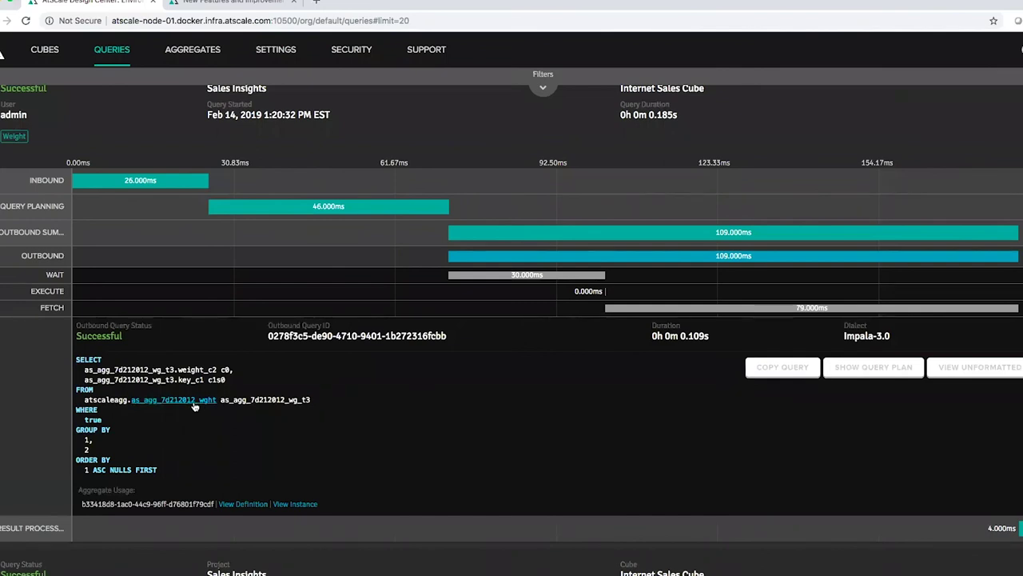
pyautogui.click(186, 399)
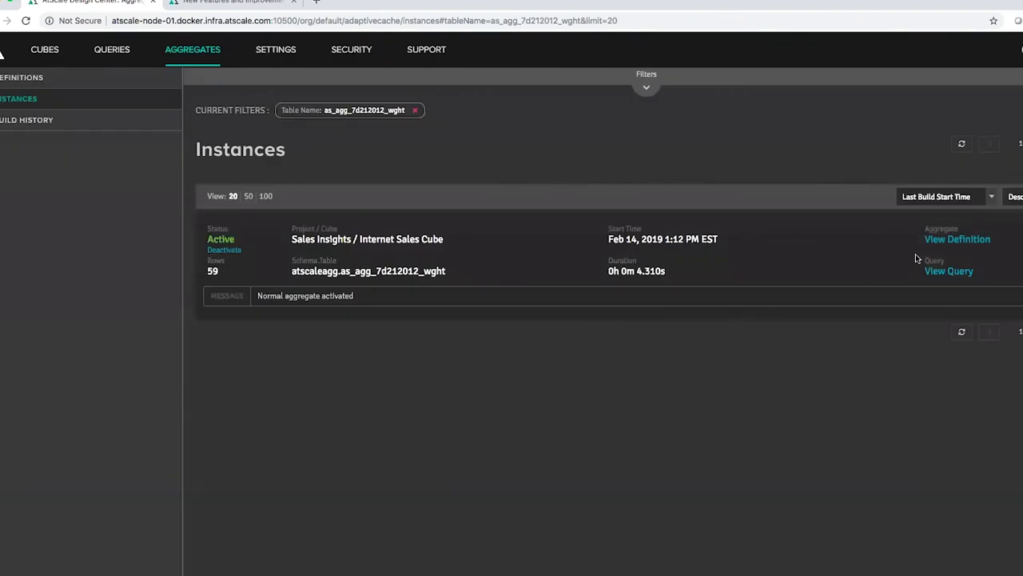
# Step: View the aggregate's definition, then expand its 1:12:37 System build query's timeline (4.251 s outbound)
pyautogui.click(947, 246)
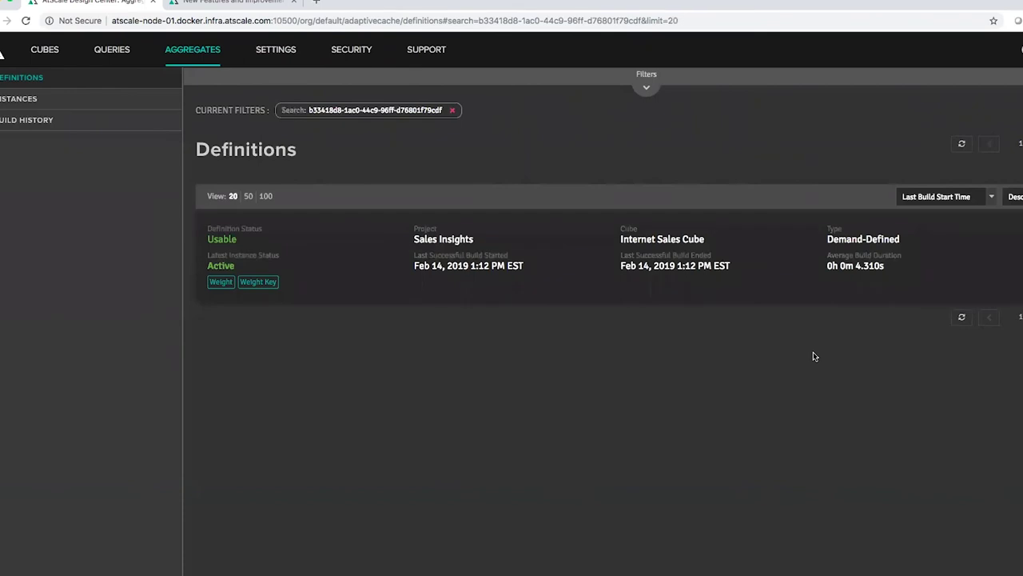
pyautogui.hotkey('alt', 'Left')
pyautogui.click(943, 271)
pyautogui.click(1016, 277)
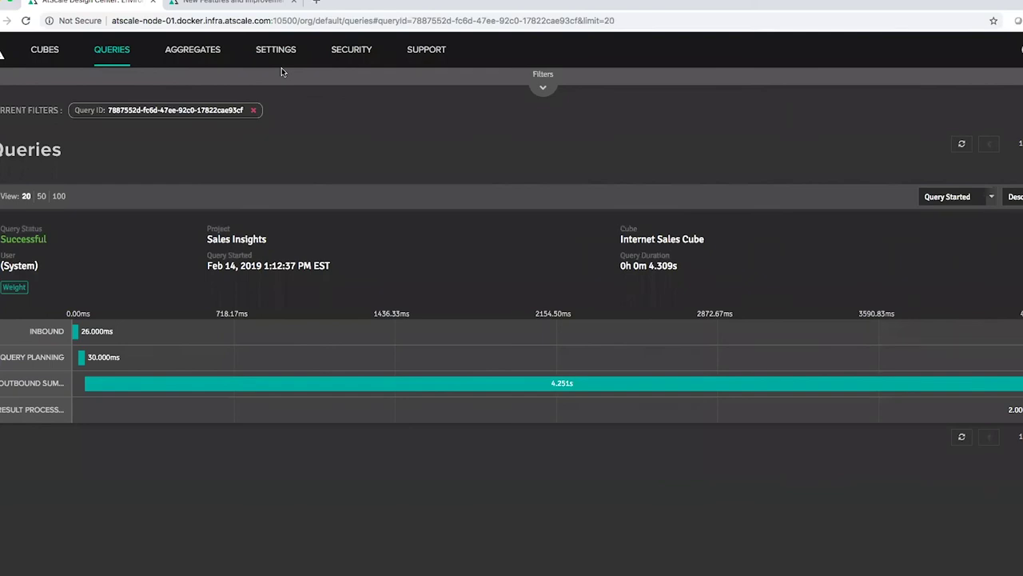
# Step: Review aggregates and Engine settings, then show Snowflake, BigQuery, Hadoop Data Warehouse and Redshift as UP
pyautogui.click(194, 56)
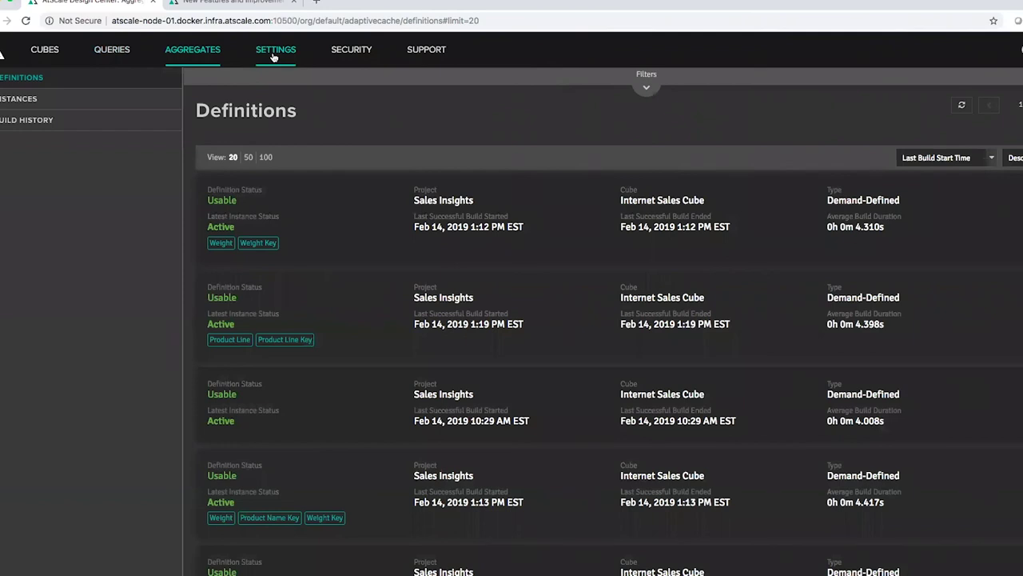
pyautogui.click(273, 54)
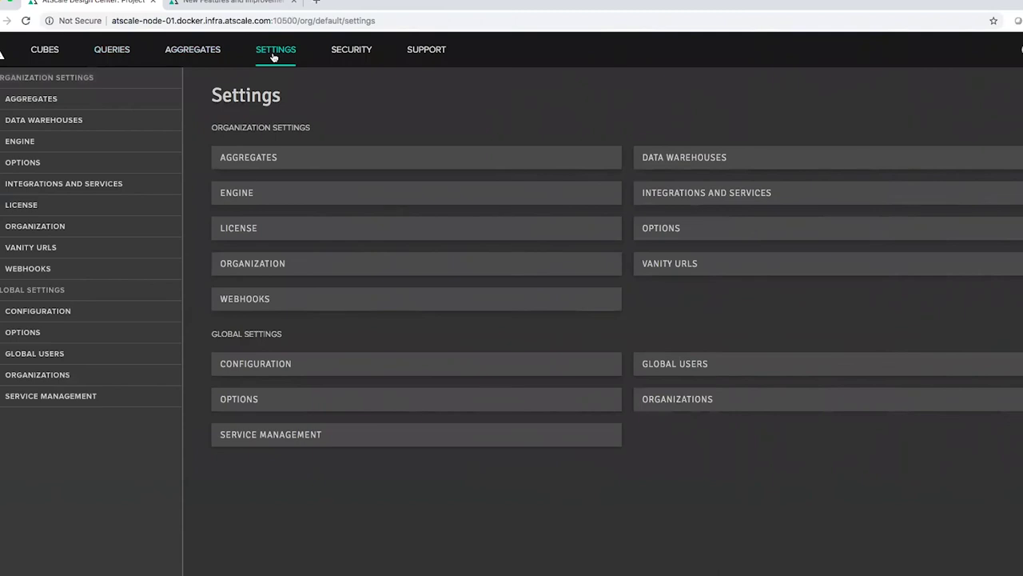
pyautogui.click(247, 194)
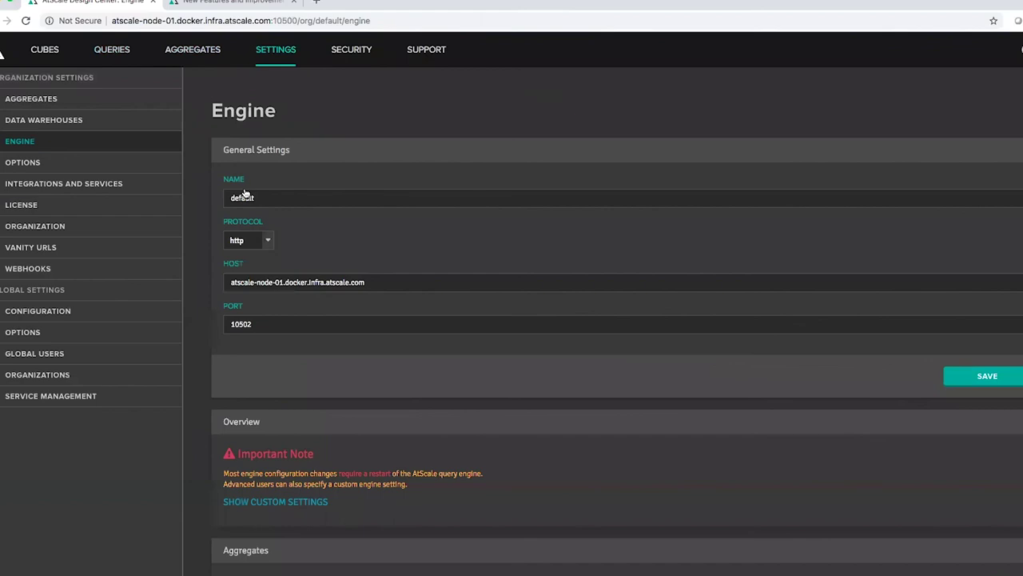
pyautogui.scroll(-3, 406, 253)
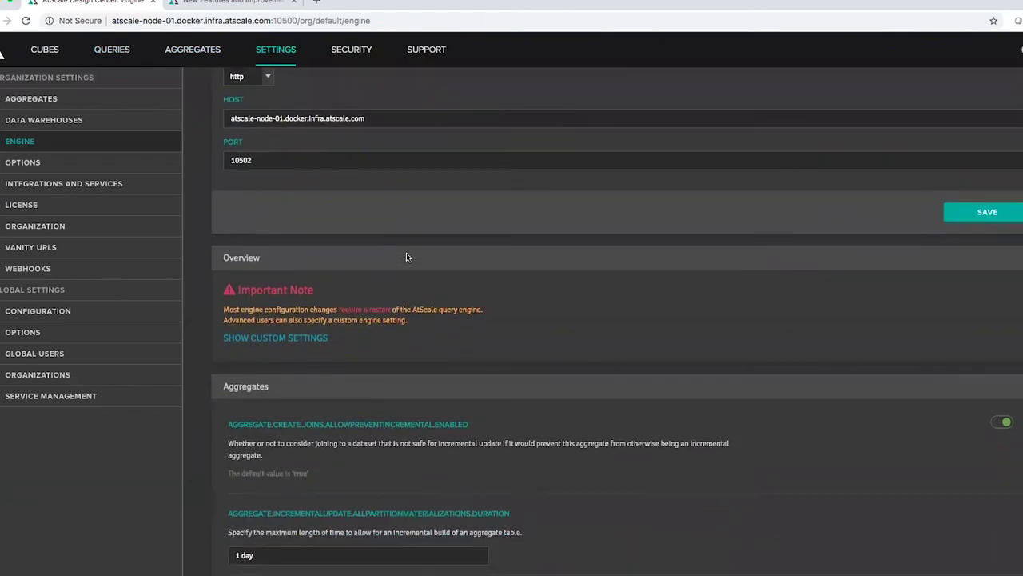
pyautogui.scroll(3, 312, 216)
pyautogui.click(55, 120)
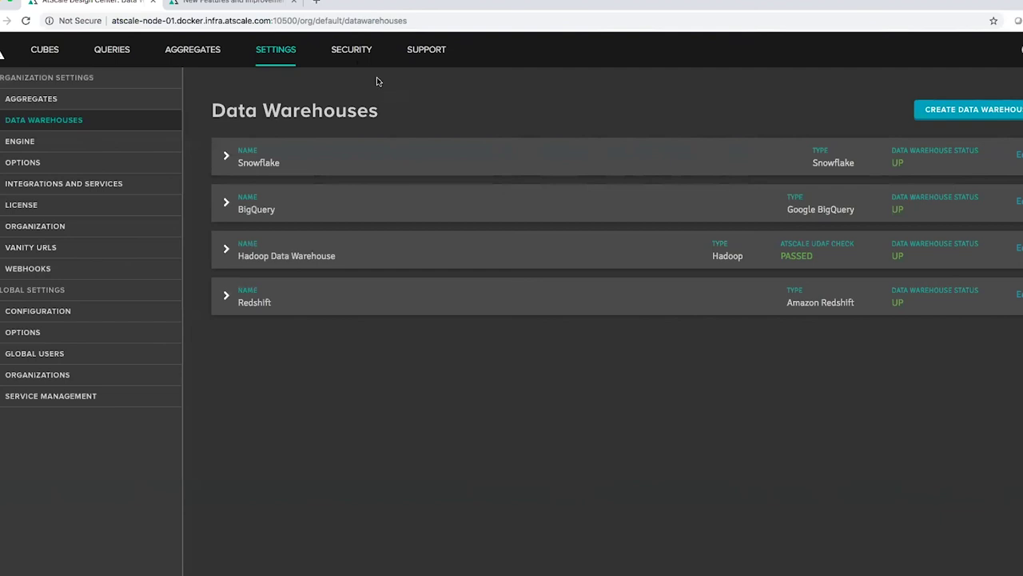
# Step: Look over the security users list and Support Bundles, then go back to the Welcome page
pyautogui.click(354, 60)
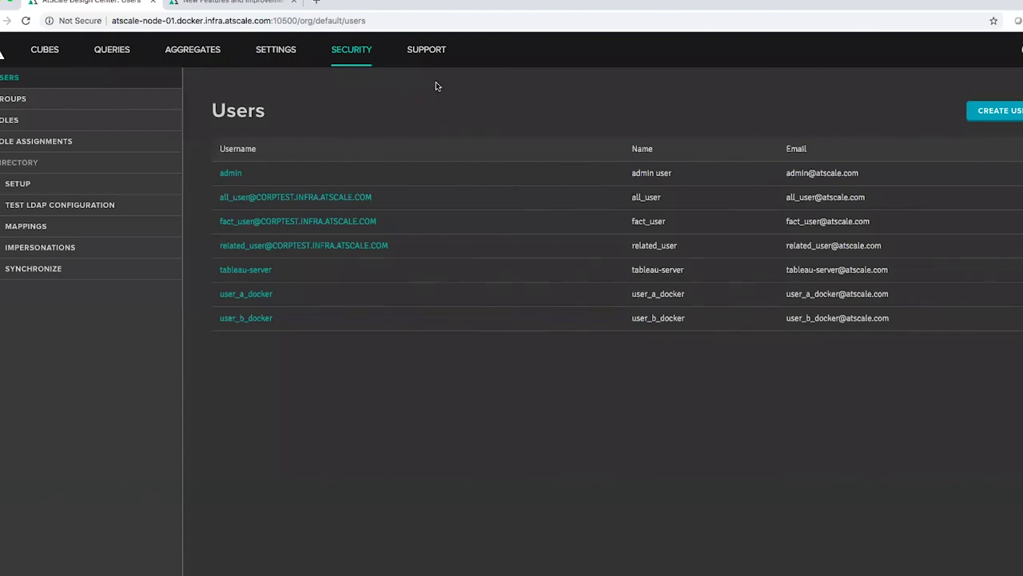
pyautogui.click(431, 53)
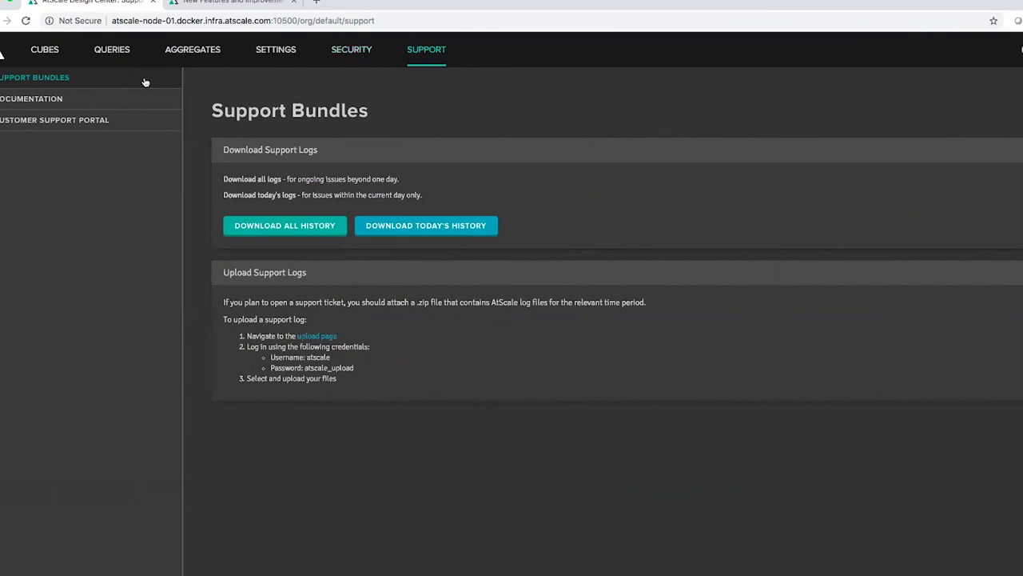
pyautogui.click(3, 55)
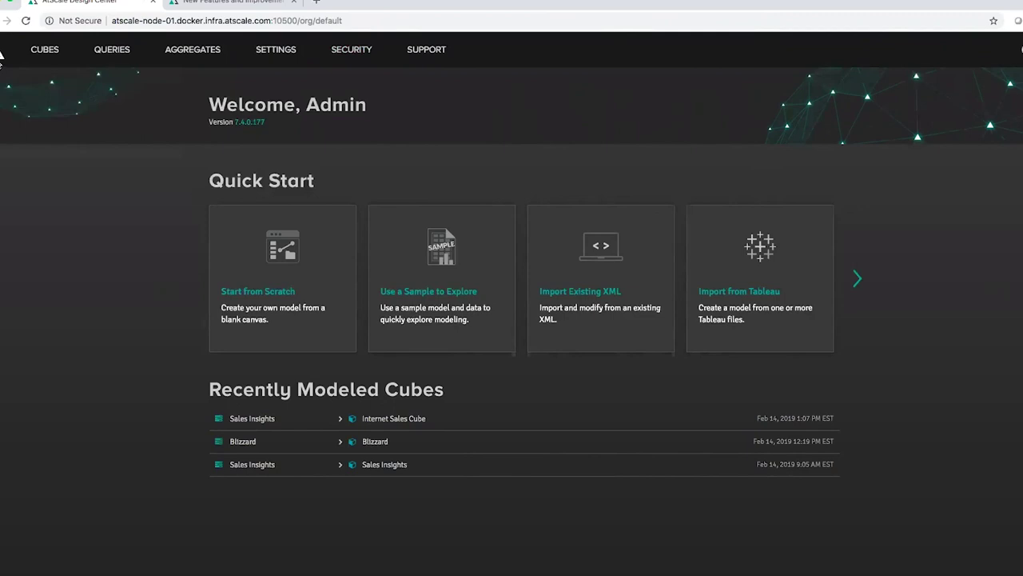
pyautogui.click(383, 419)
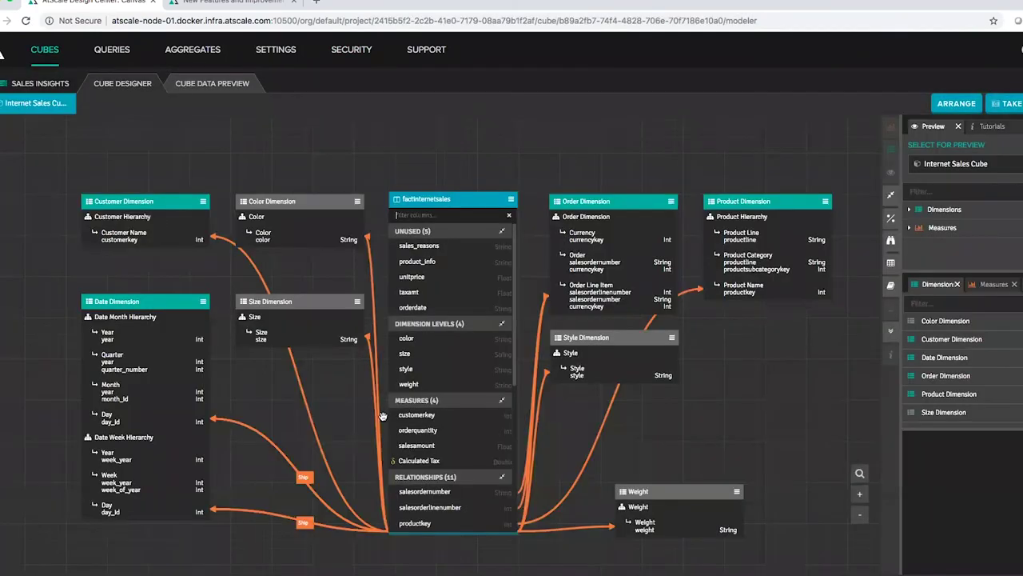
pyautogui.click(511, 198)
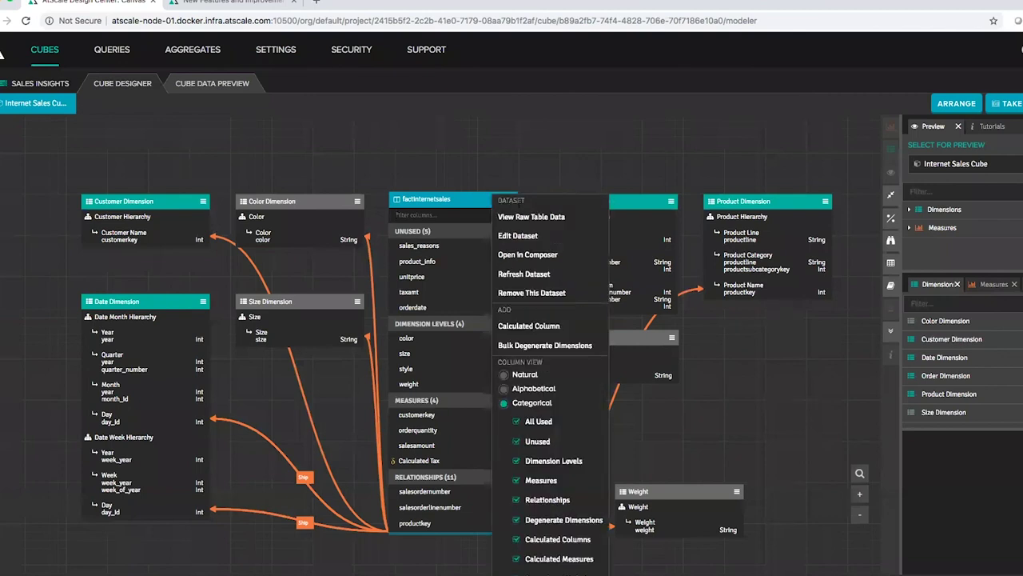
pyautogui.click(538, 255)
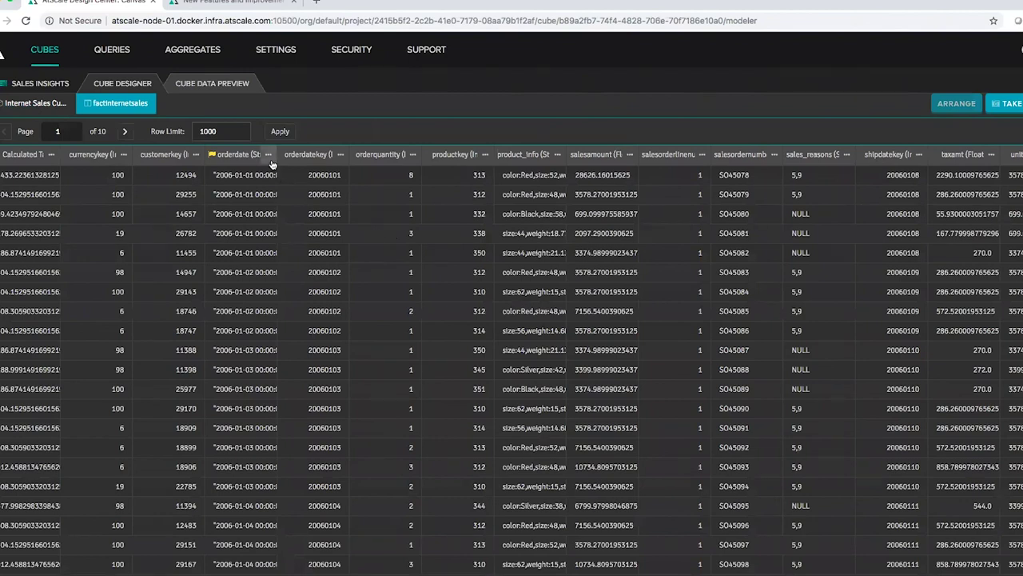
pyautogui.click(268, 154)
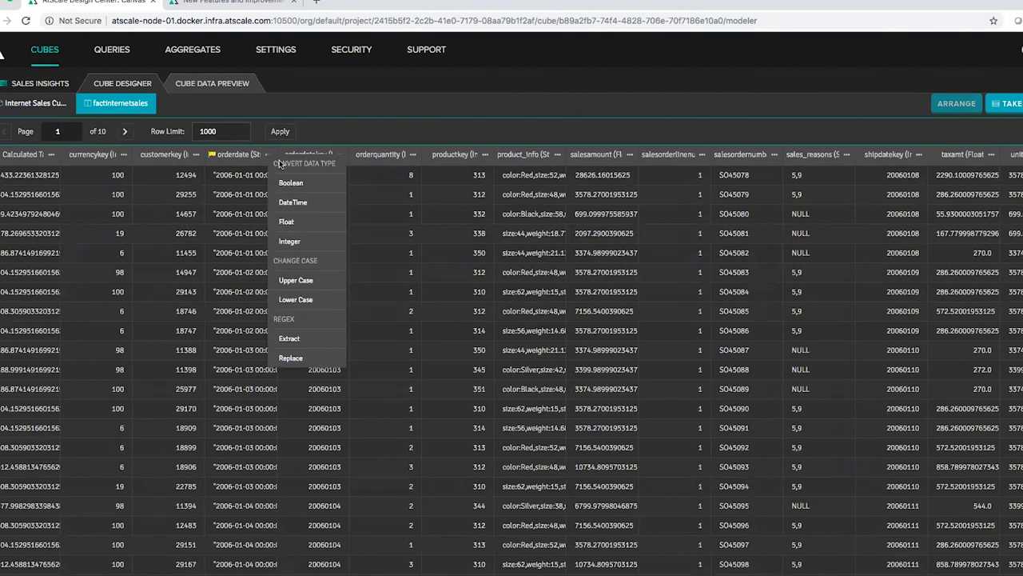
pyautogui.click(292, 204)
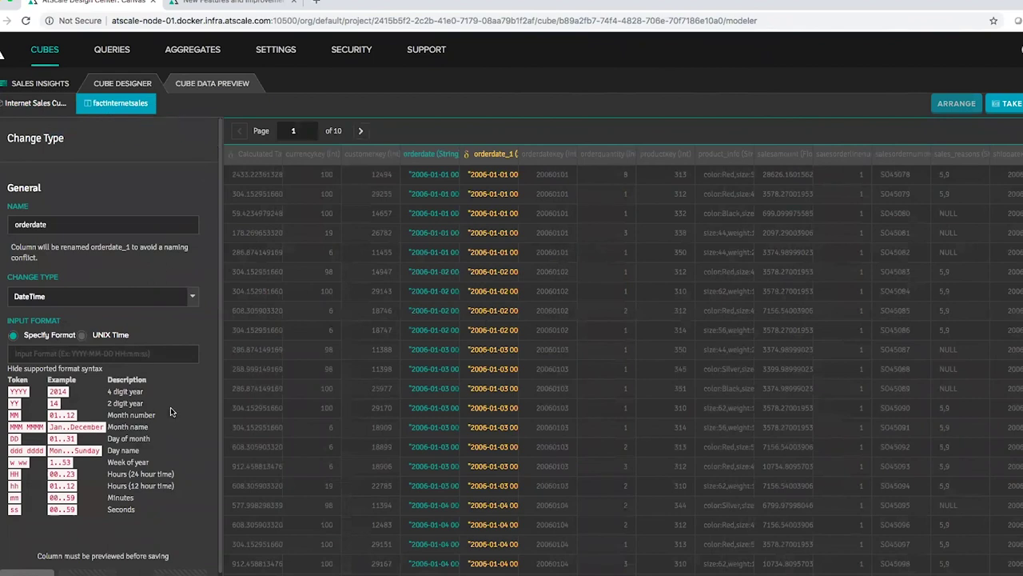
pyautogui.click(32, 572)
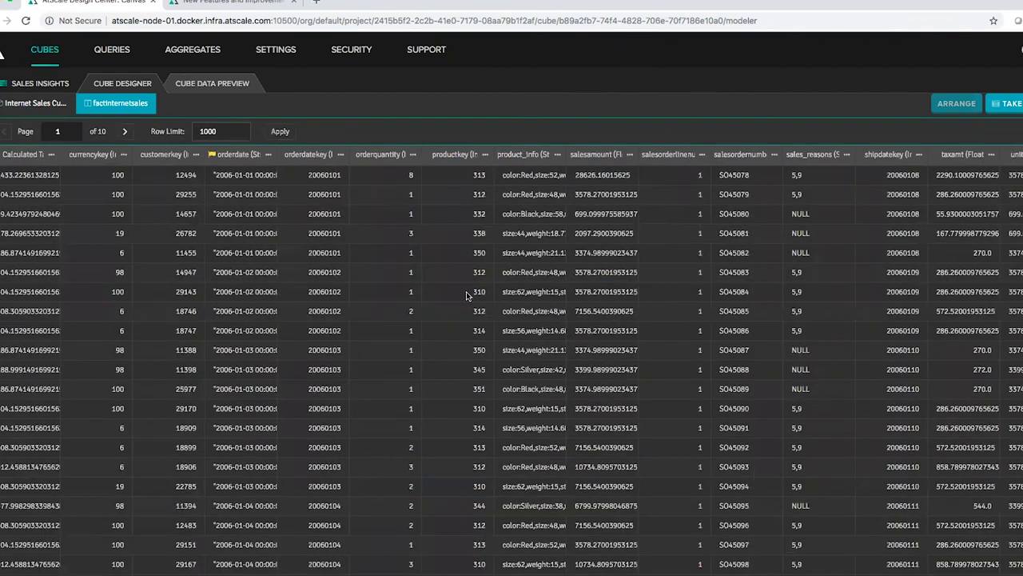
pyautogui.click(485, 154)
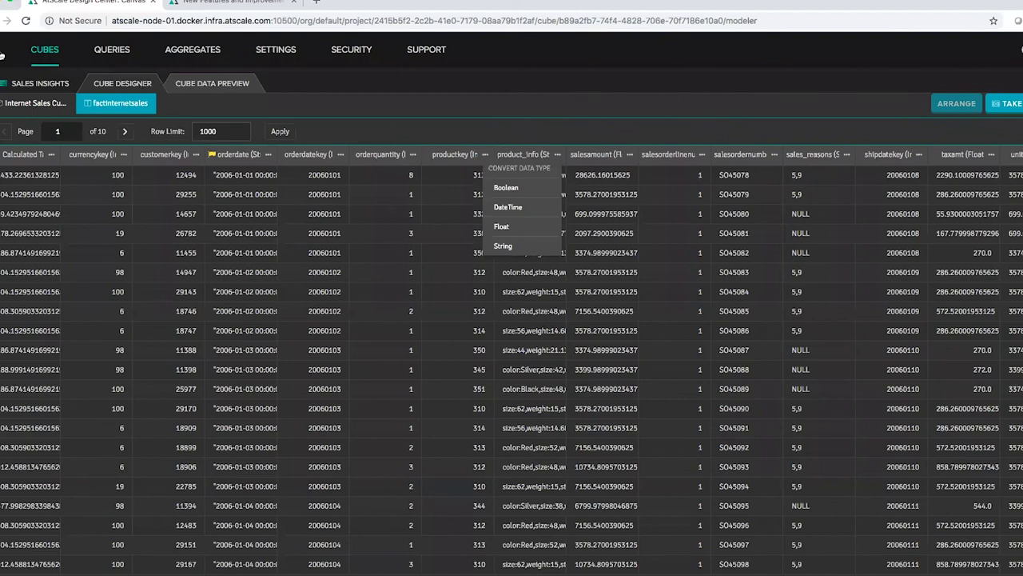
pyautogui.click(1, 54)
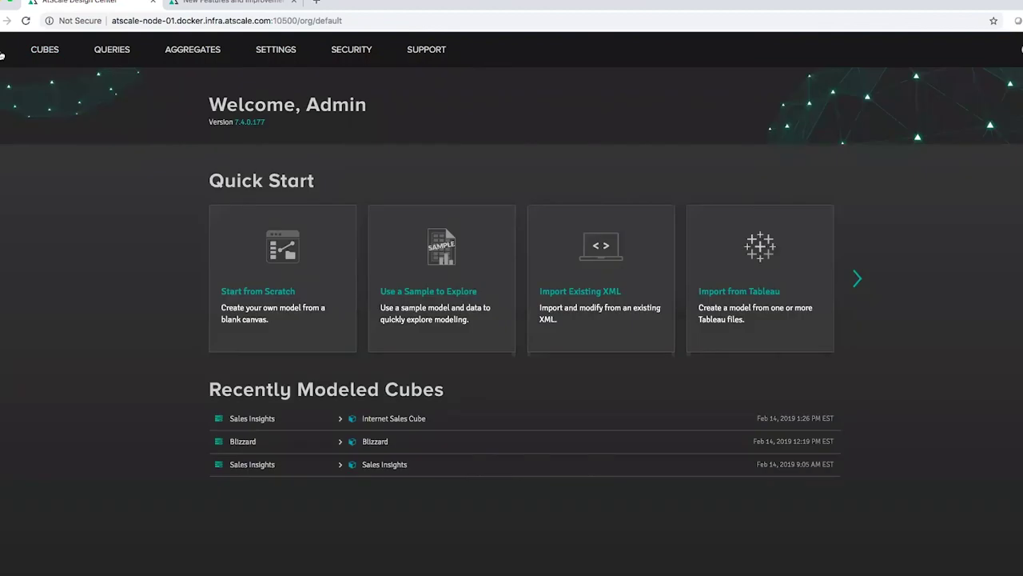